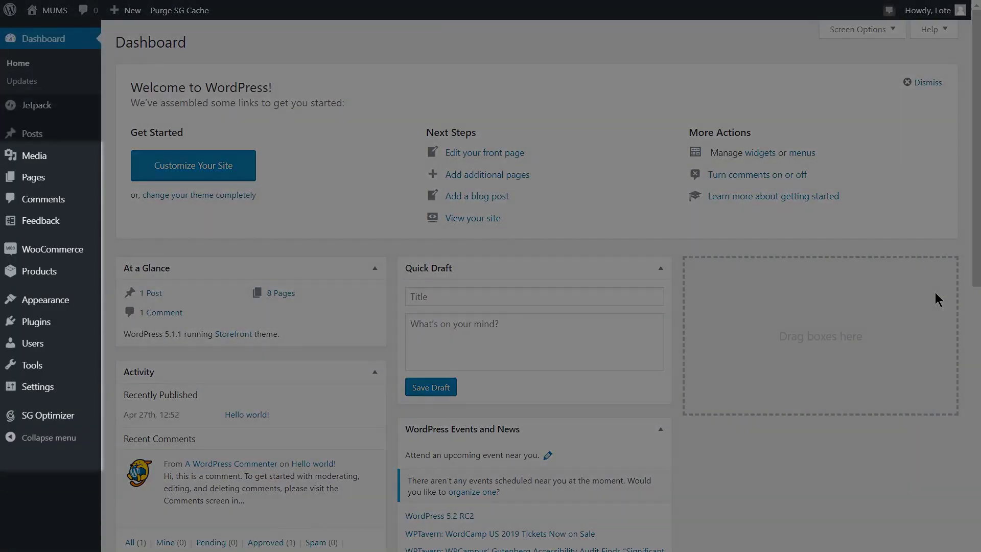
Open the WordPress Installed Plugins page from the admin sidebar.
click(44, 325)
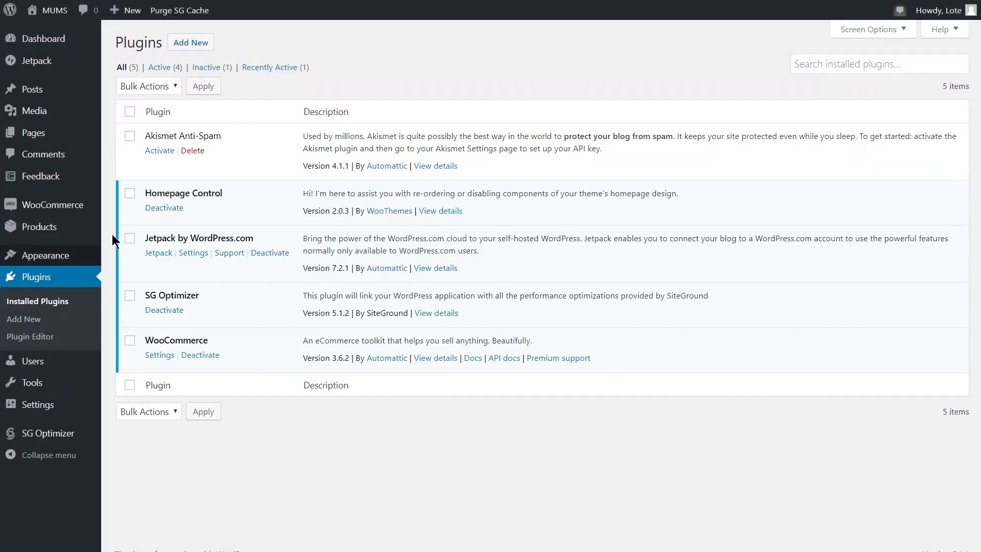
Search for 'printful', then install and activate Printful Integration for WooCommerce.
click(188, 44)
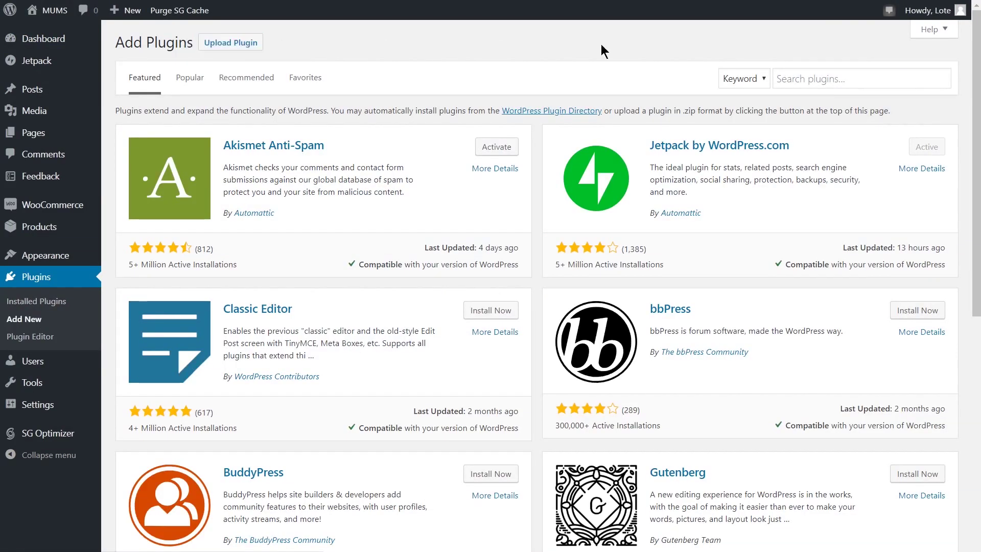
click(854, 74)
text(pri)
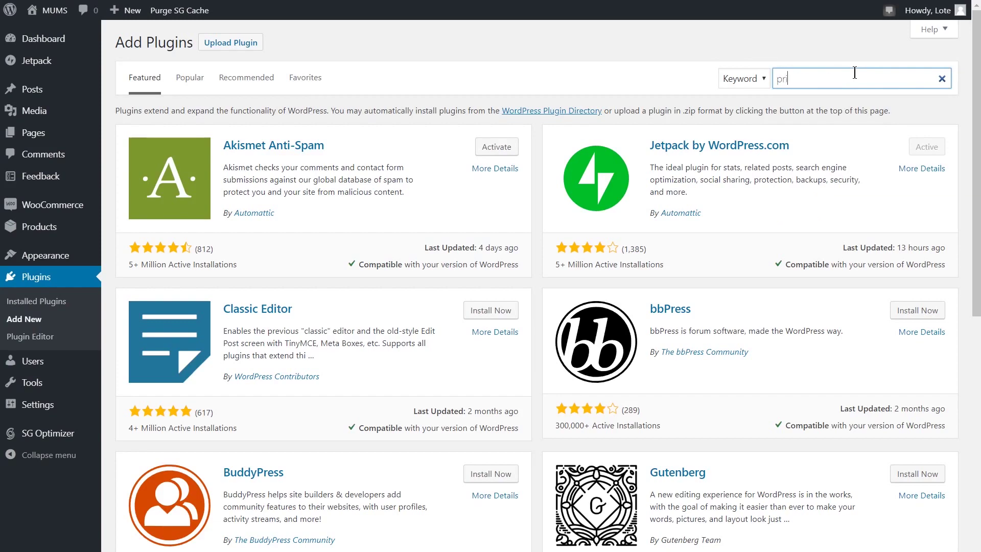
text(ntful)
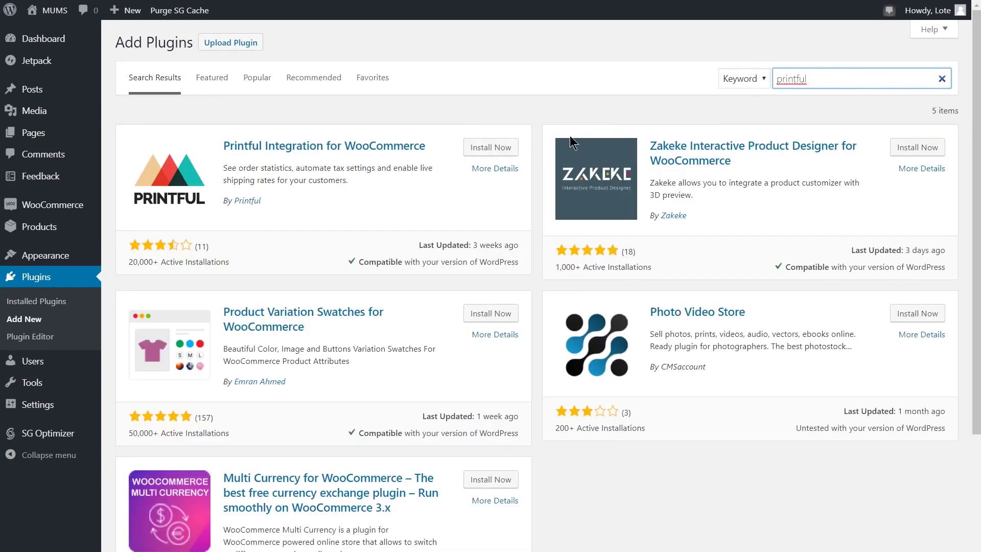
click(489, 150)
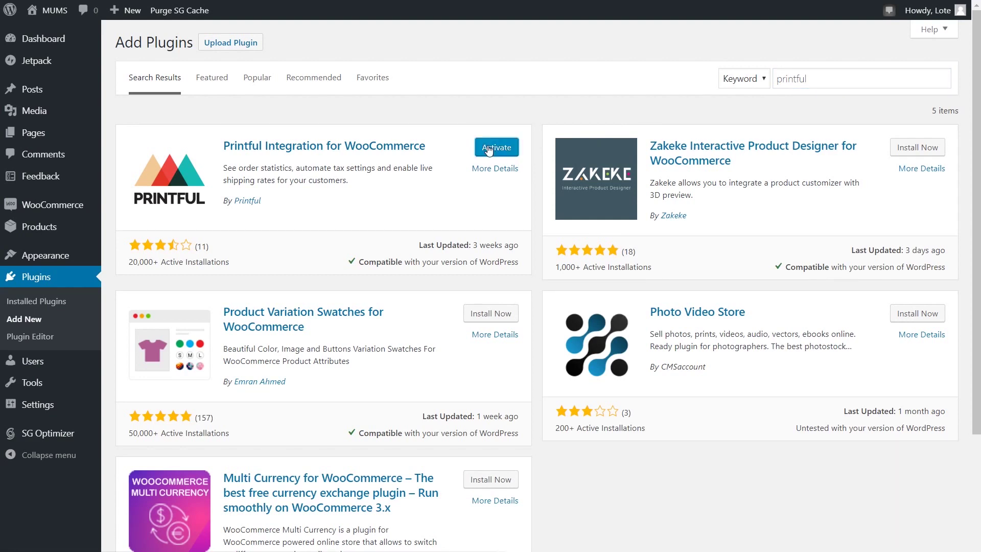
click(487, 148)
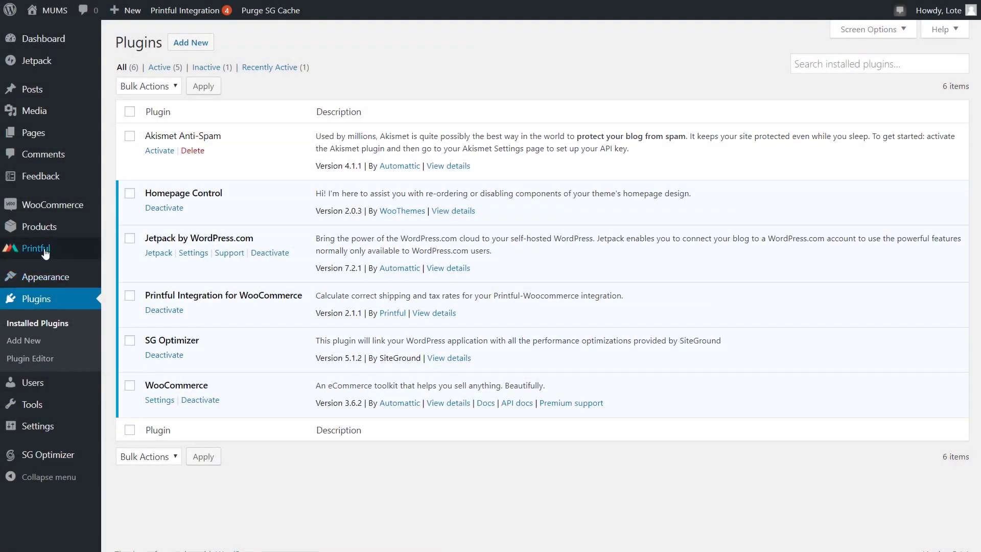
Fix the Printful permalink error by saving the Post name permalink structure, then return to Printful.
click(46, 252)
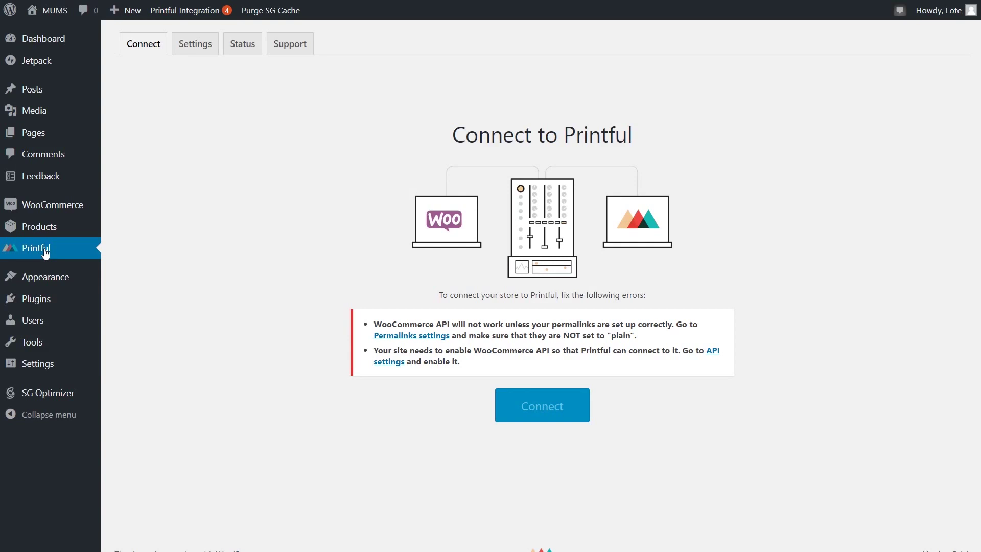
click(400, 335)
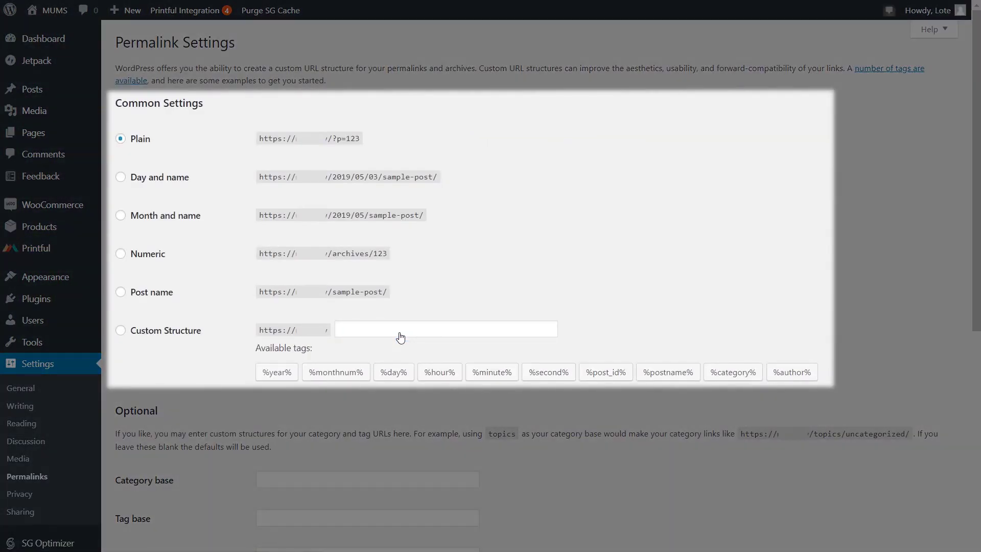
click(120, 293)
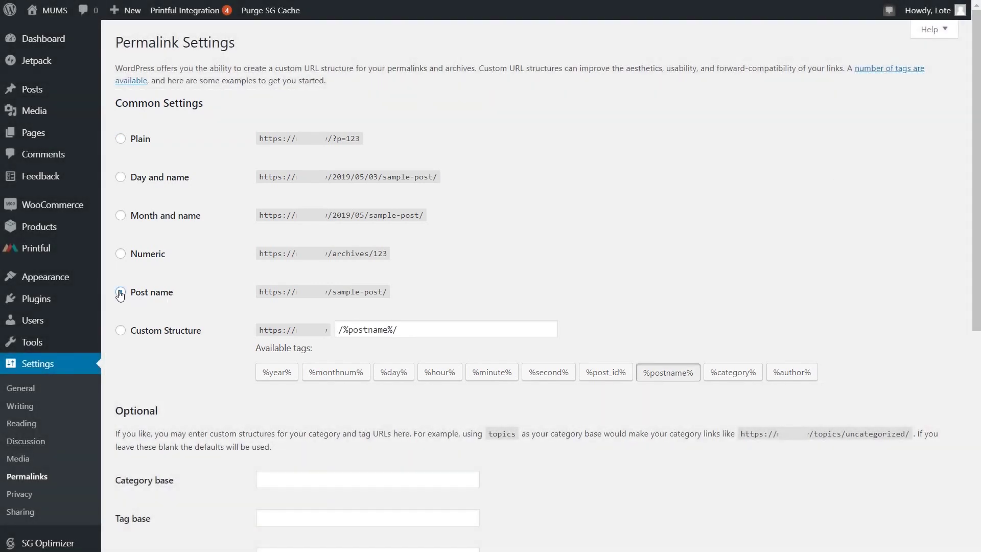
scroll(120, 294, down, 8)
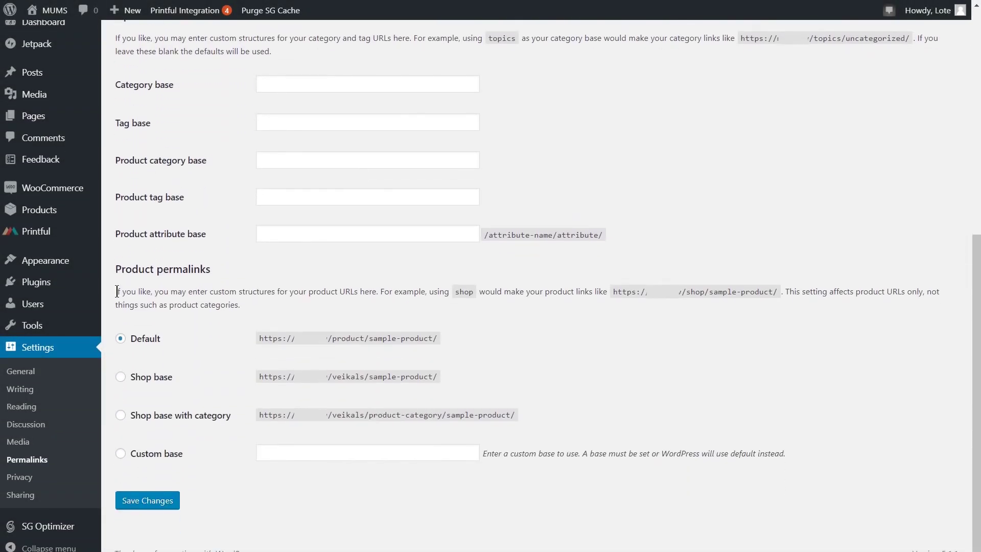
click(147, 500)
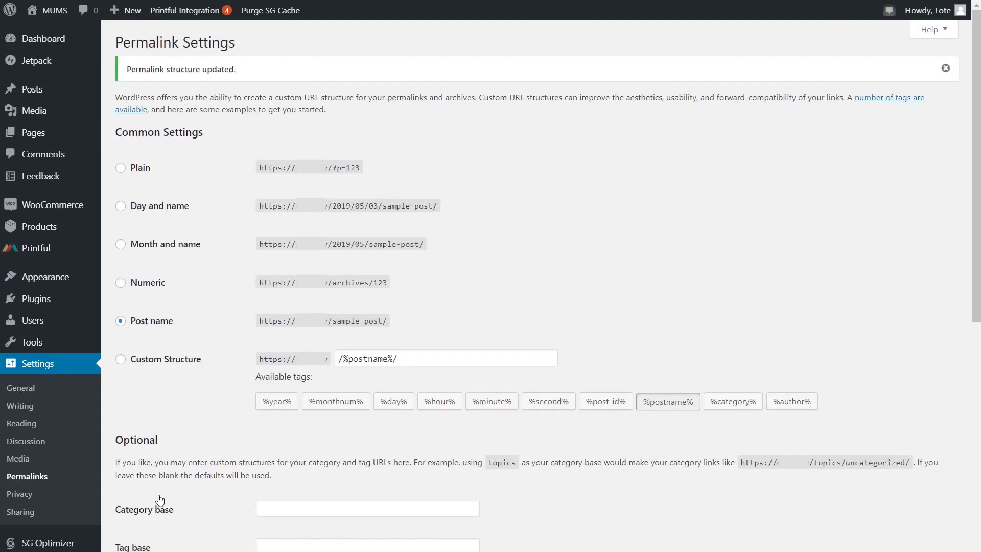
click(33, 255)
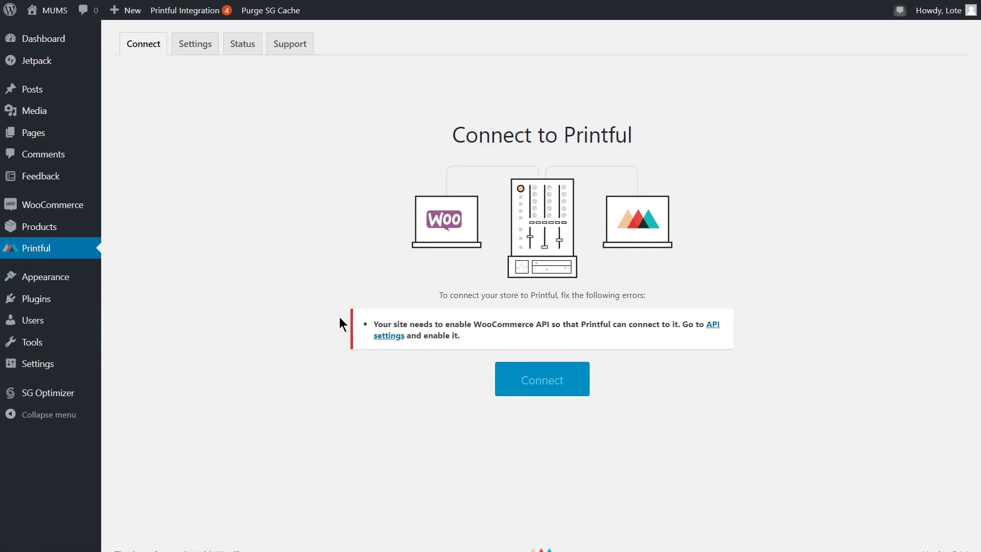
Enable and save WooCommerce's Legacy REST API, then go back to the Printful page.
click(400, 342)
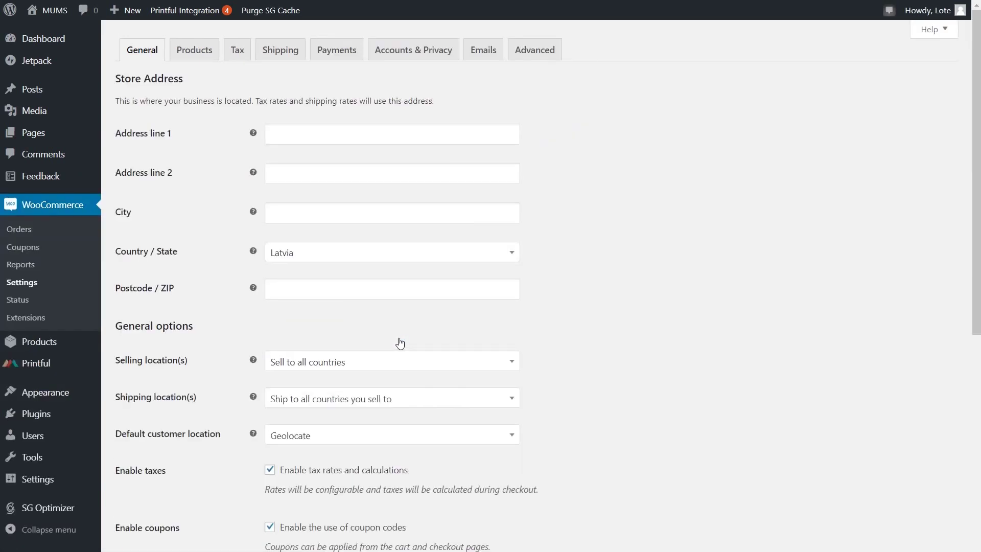
click(529, 60)
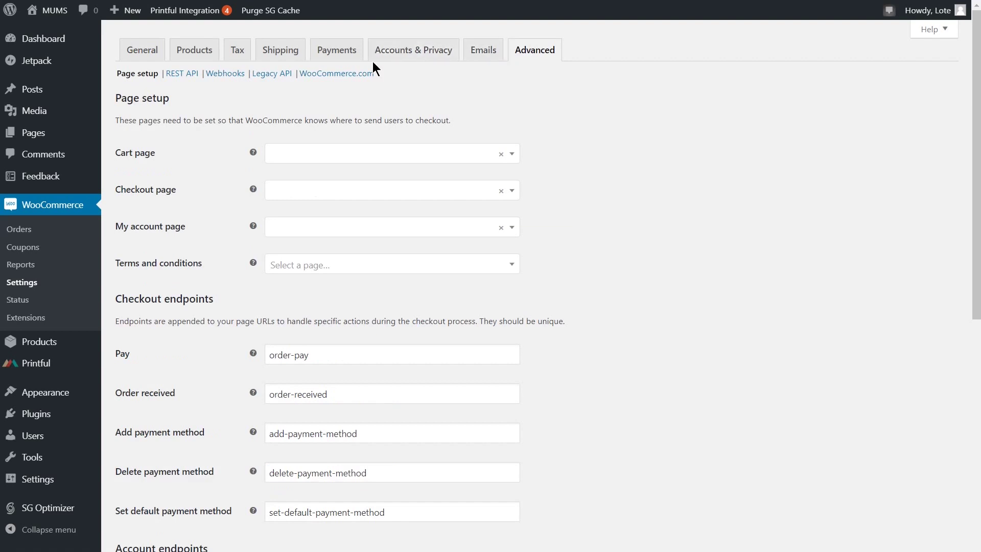
click(265, 76)
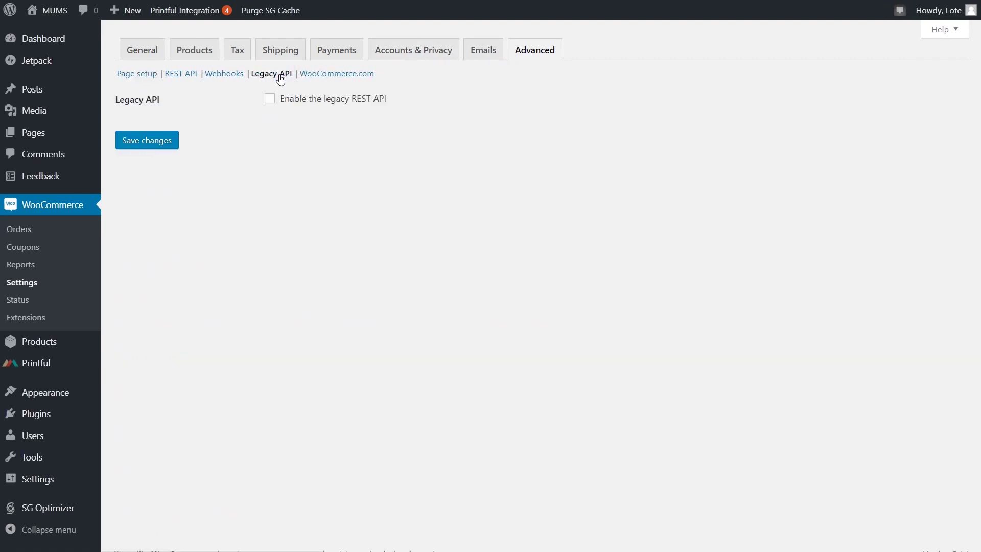
click(269, 98)
click(151, 145)
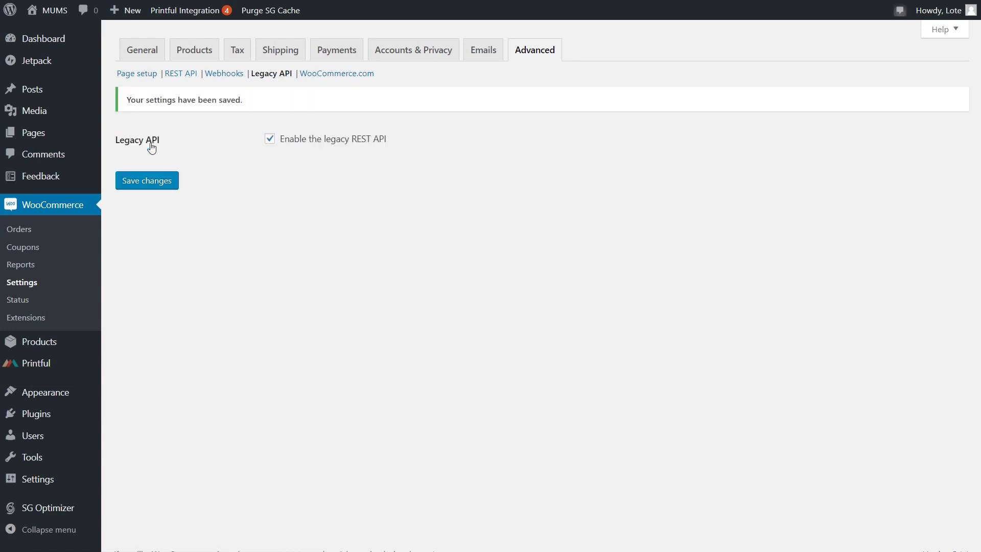
click(46, 363)
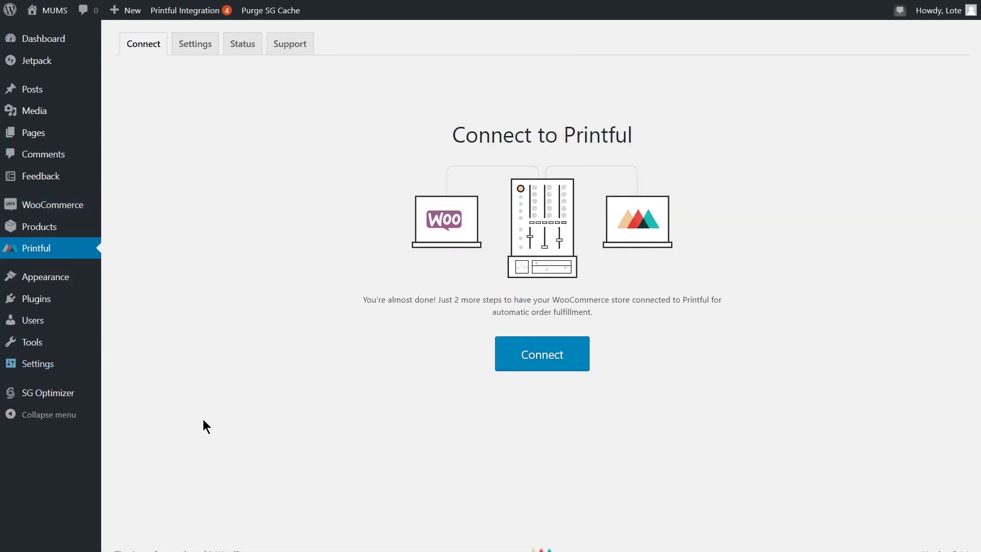
Connect the store to Printful, approving WooCommerce access and continuing with the existing account.
click(552, 366)
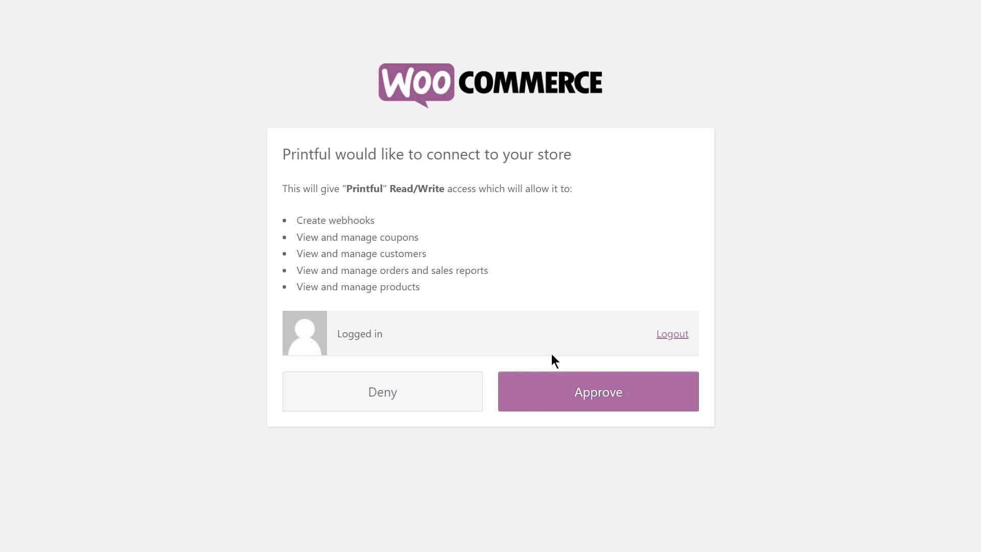
click(575, 393)
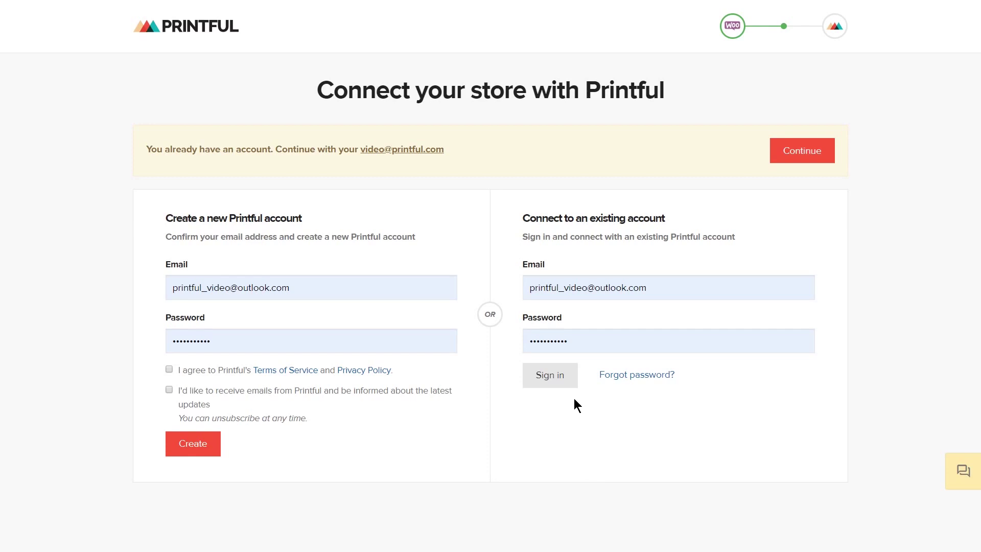
click(798, 153)
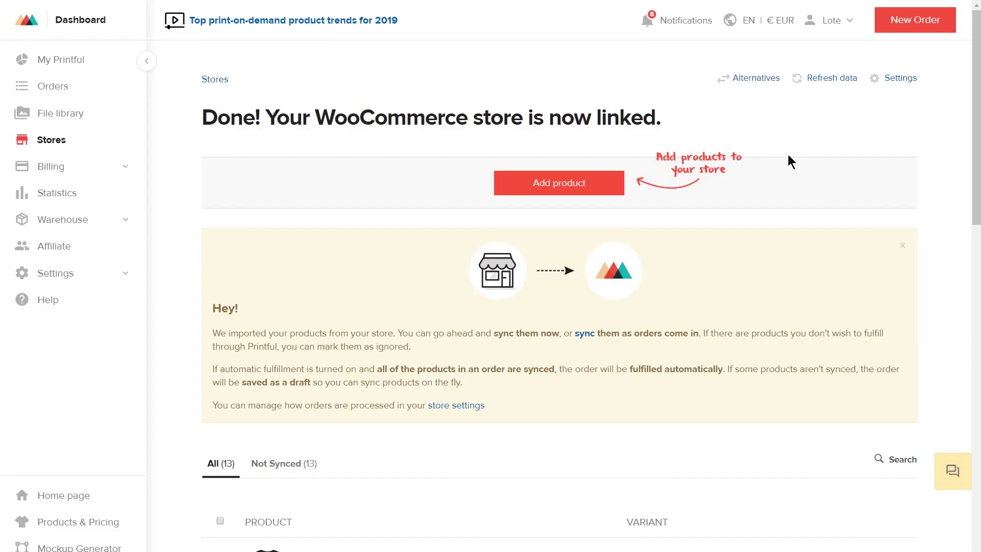
Add a product: Men's clothing > T-shirts > Bella + Canvas 3001.
click(586, 189)
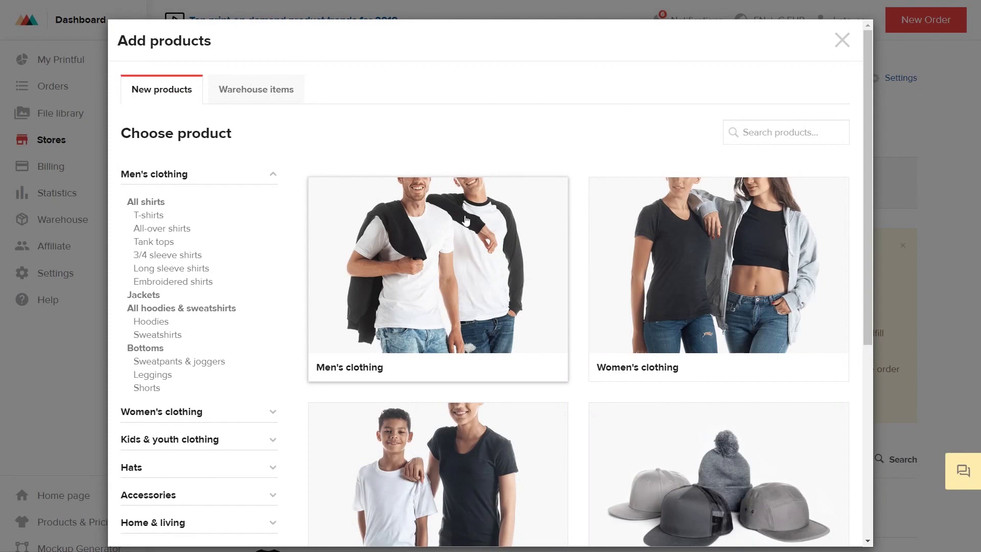
click(465, 220)
scroll(466, 221, down, 1)
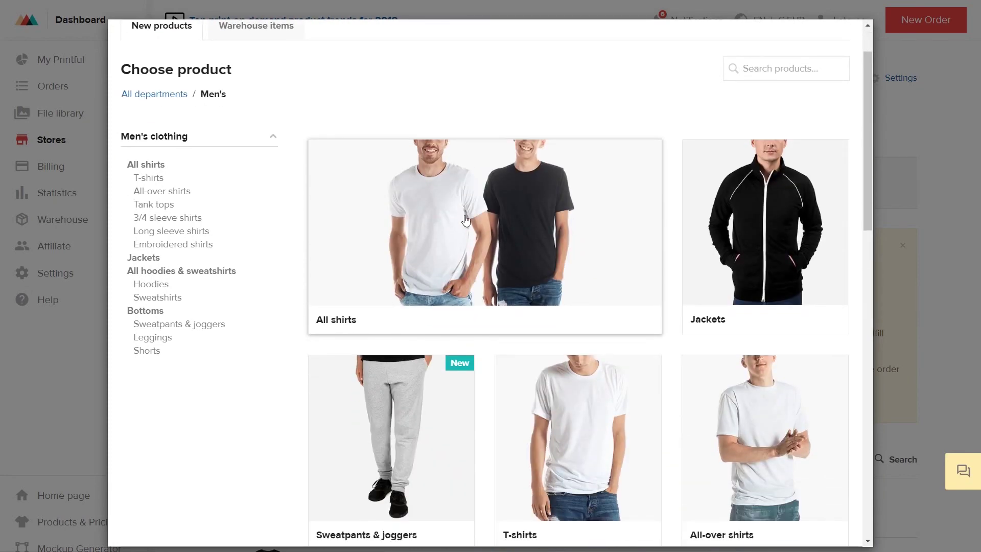
click(564, 389)
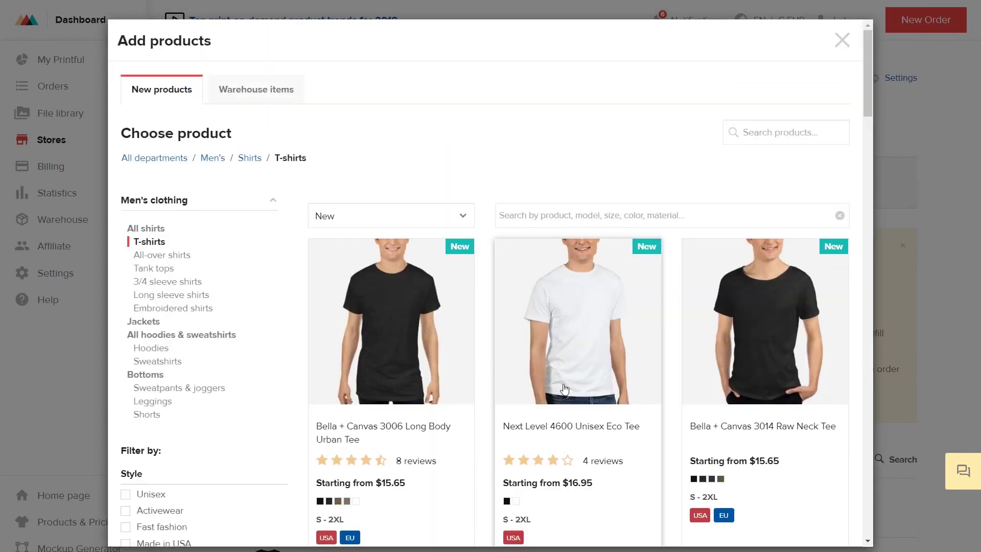
scroll(587, 372, down, 5)
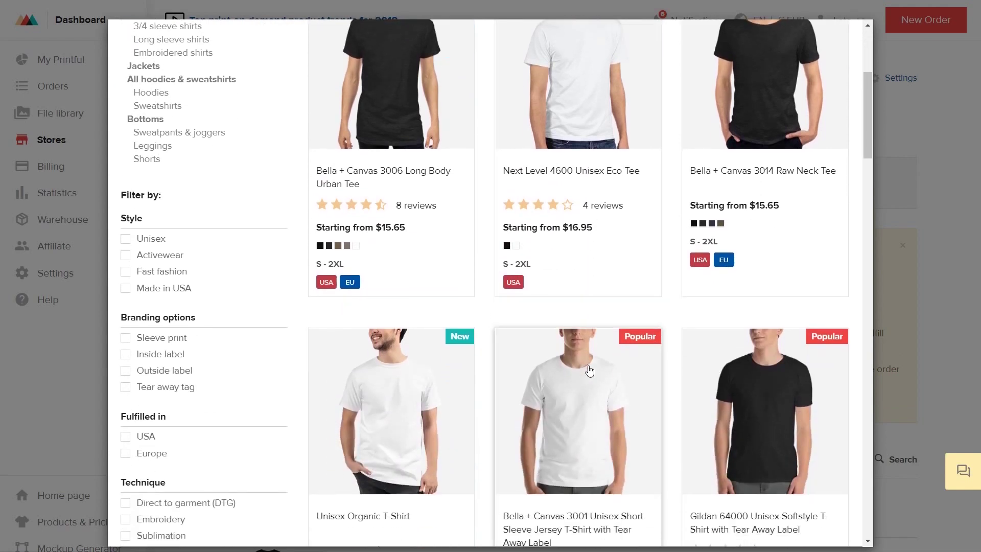
click(589, 369)
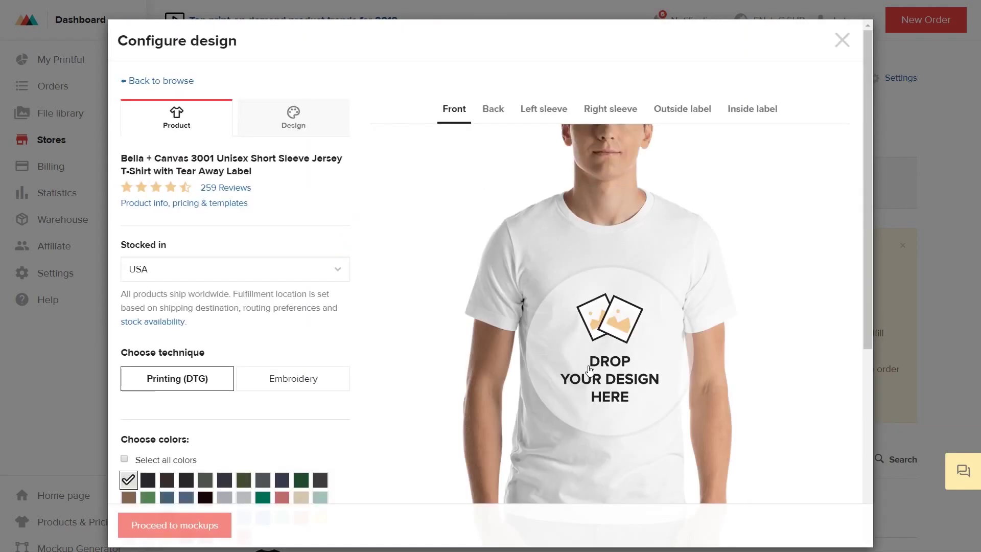
In the Design tab, preview back and sleeve placements, then bring up the file library for the front.
click(308, 128)
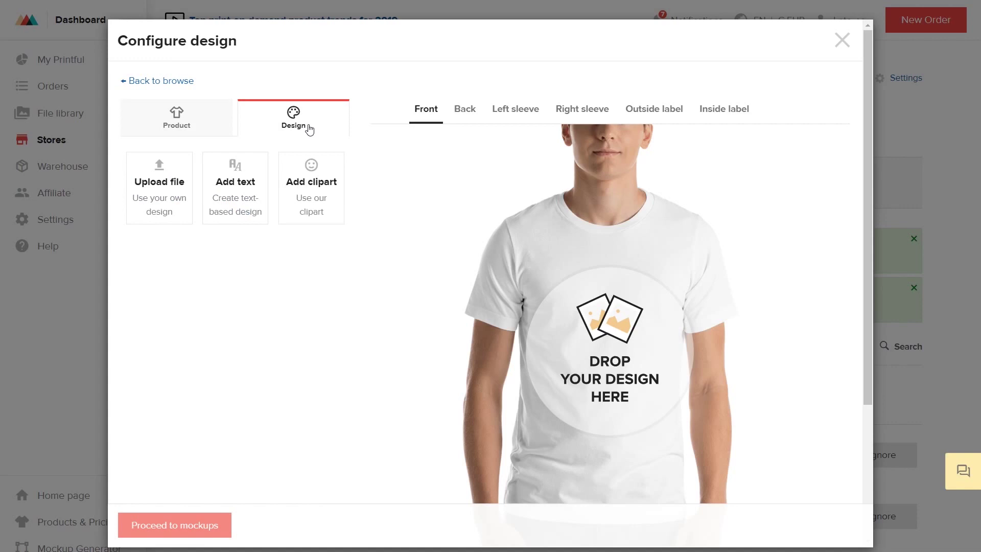
click(462, 112)
click(503, 112)
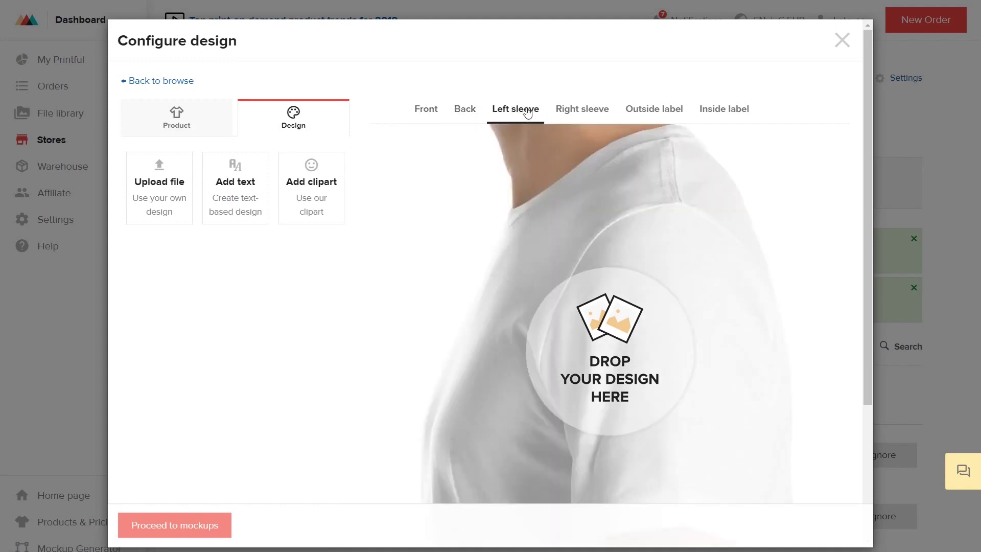
click(574, 112)
click(416, 113)
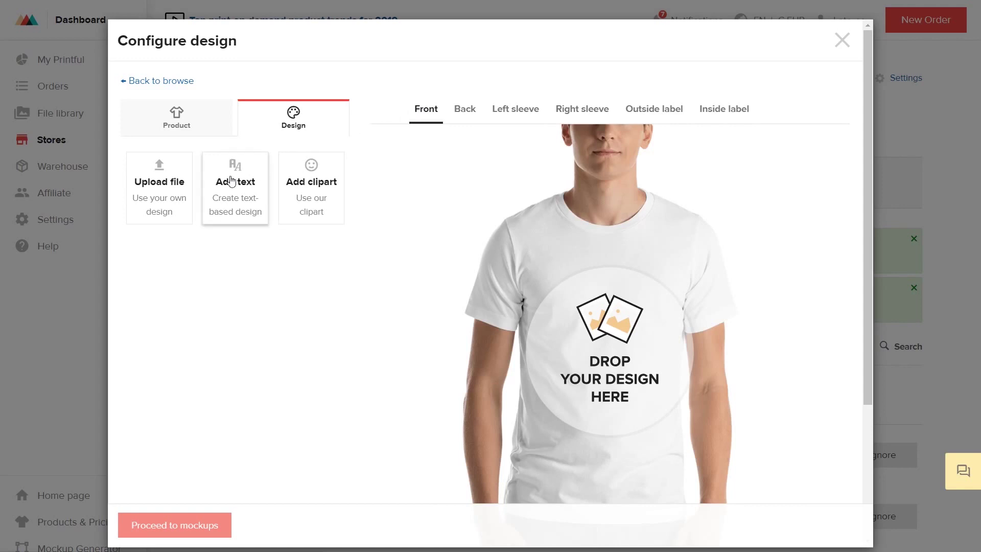
click(142, 197)
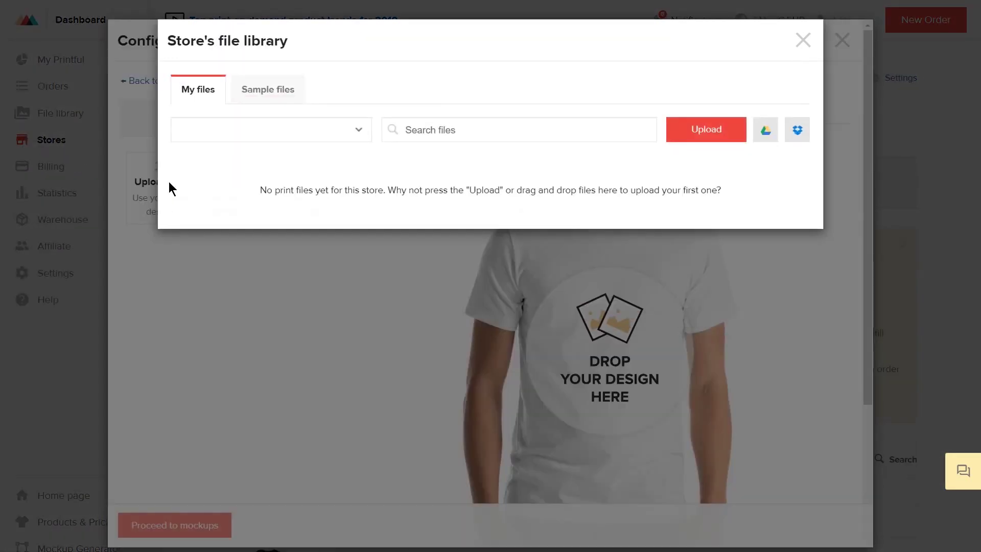
Place the Printful_chilli sample design on the shirt front, slightly smaller and higher.
click(248, 96)
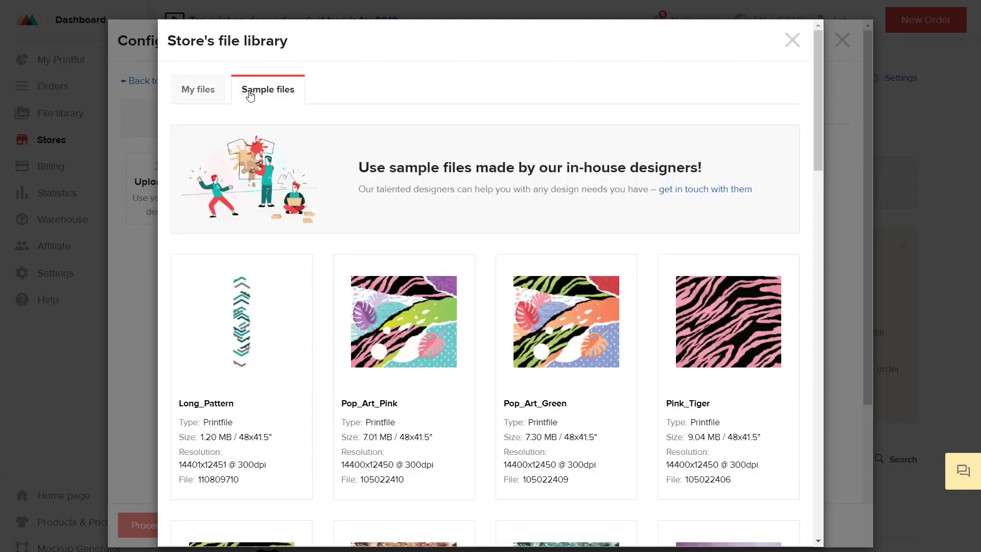
scroll(250, 96, down, 3)
scroll(250, 96, down, 20)
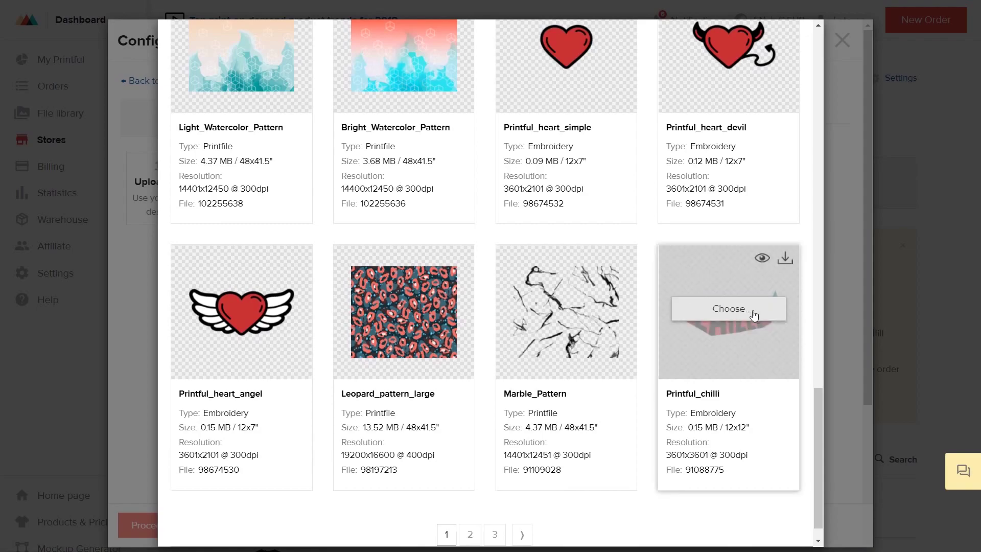
click(755, 313)
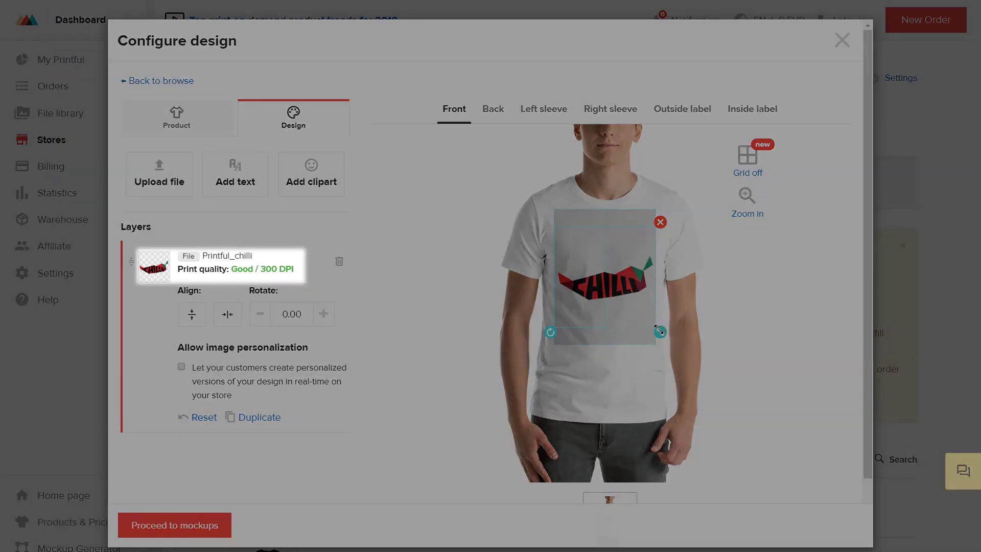
drag(662, 331, 652, 323)
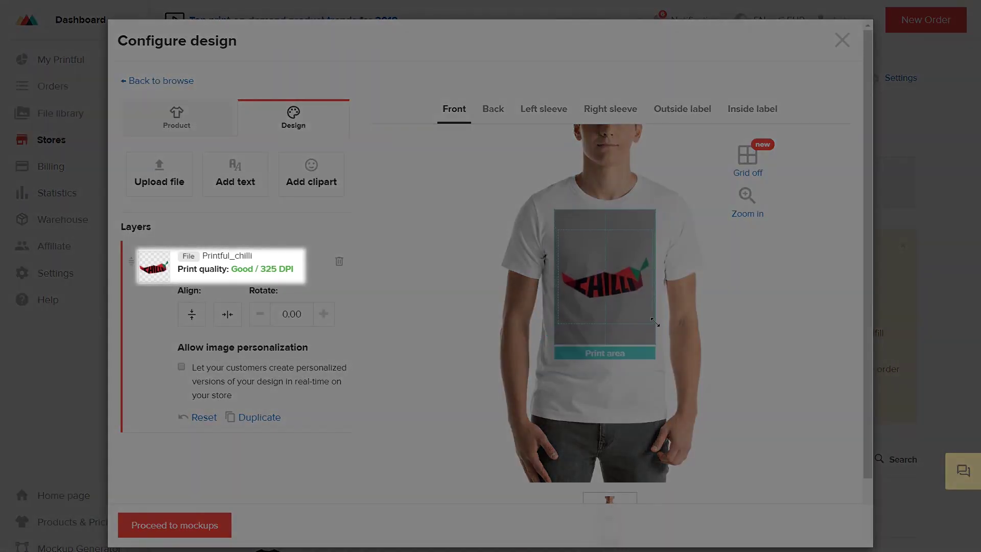
drag(612, 283, 610, 268)
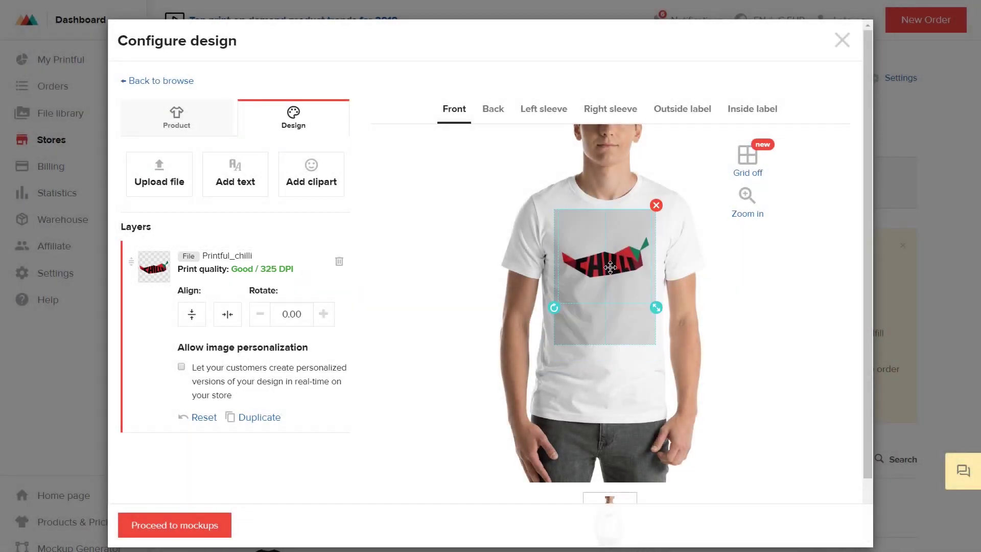
Add Ash and Gold colours and size S, then proceed to mockups.
click(175, 115)
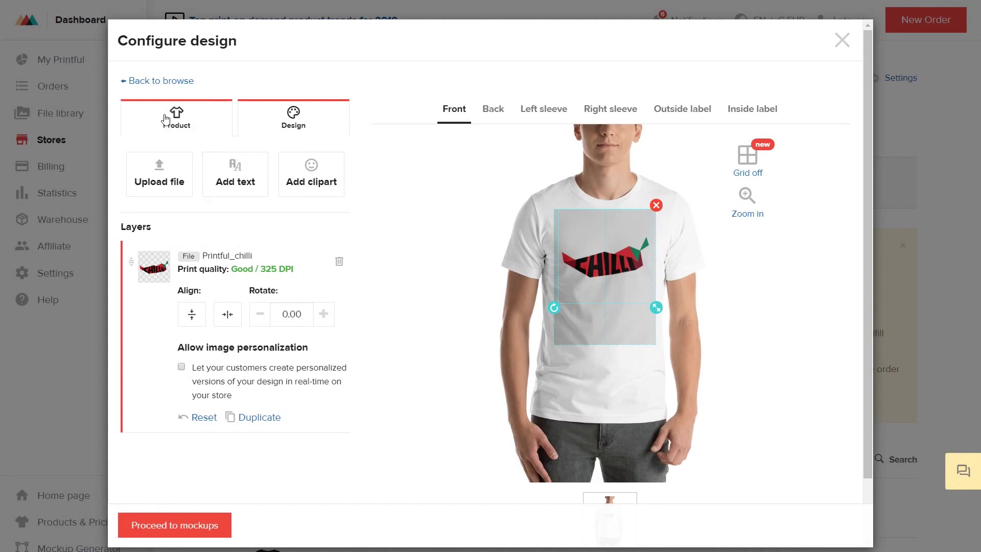
scroll(181, 124, down, 3)
scroll(181, 124, down, 1)
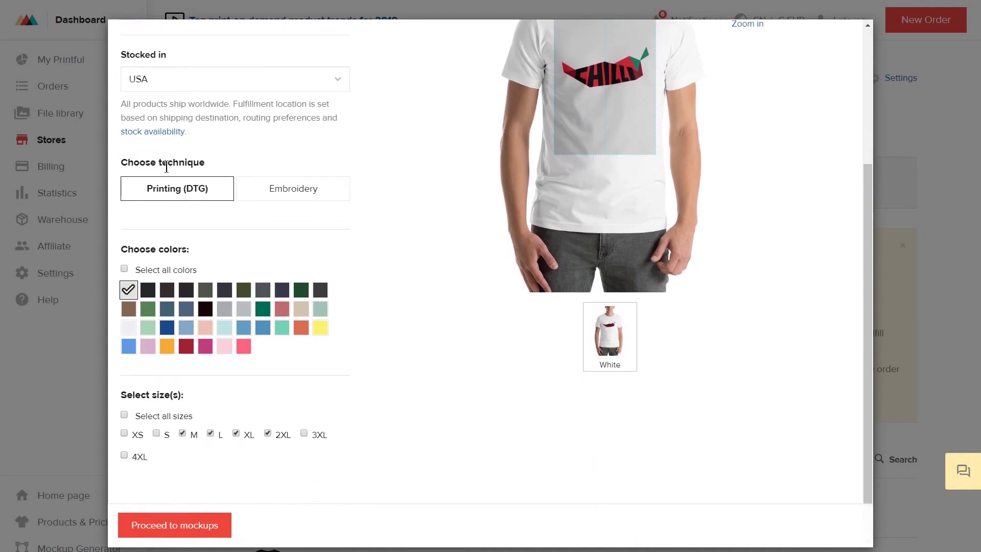
click(126, 331)
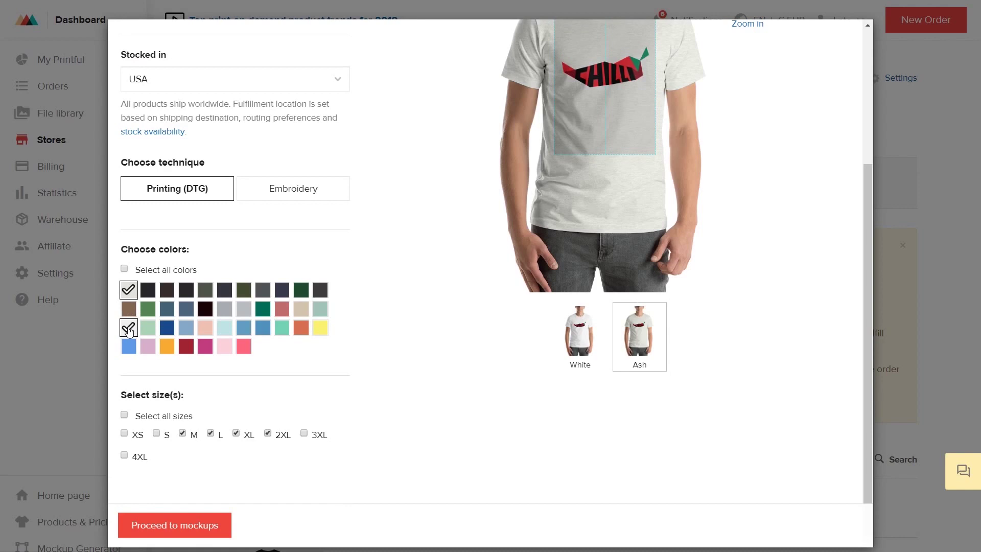
click(168, 347)
click(158, 434)
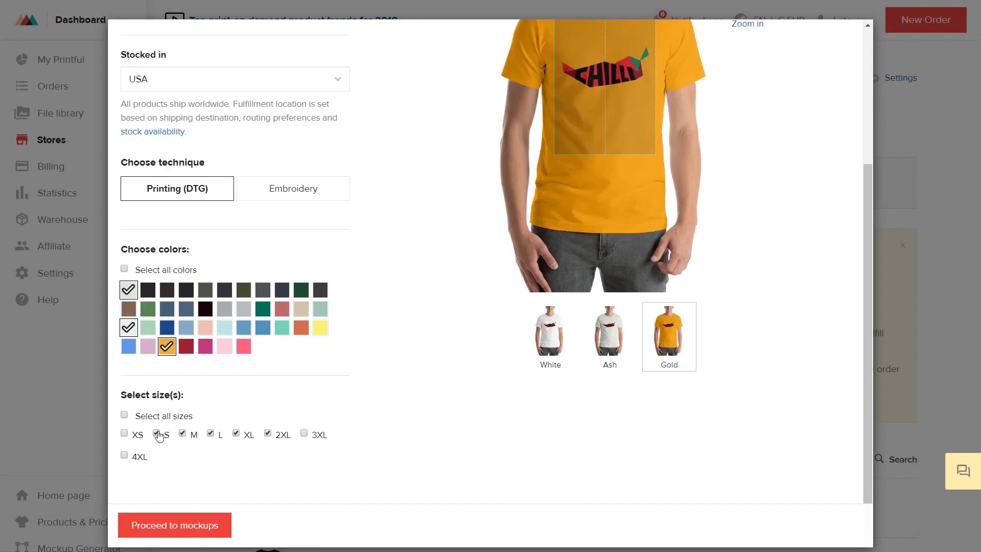
click(197, 525)
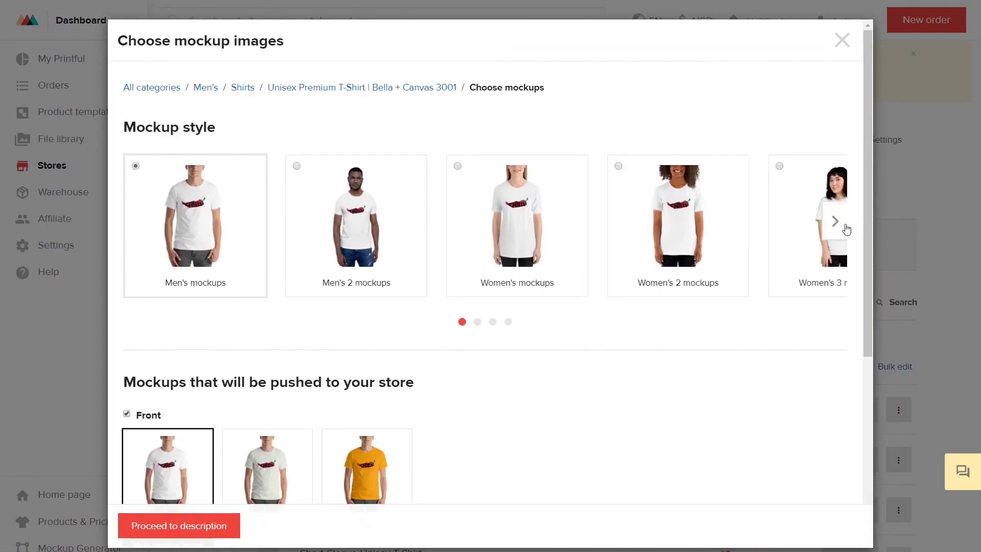
click(835, 221)
Choose the Men's Lifestyle 2 mockup style and continue to the description step.
click(834, 221)
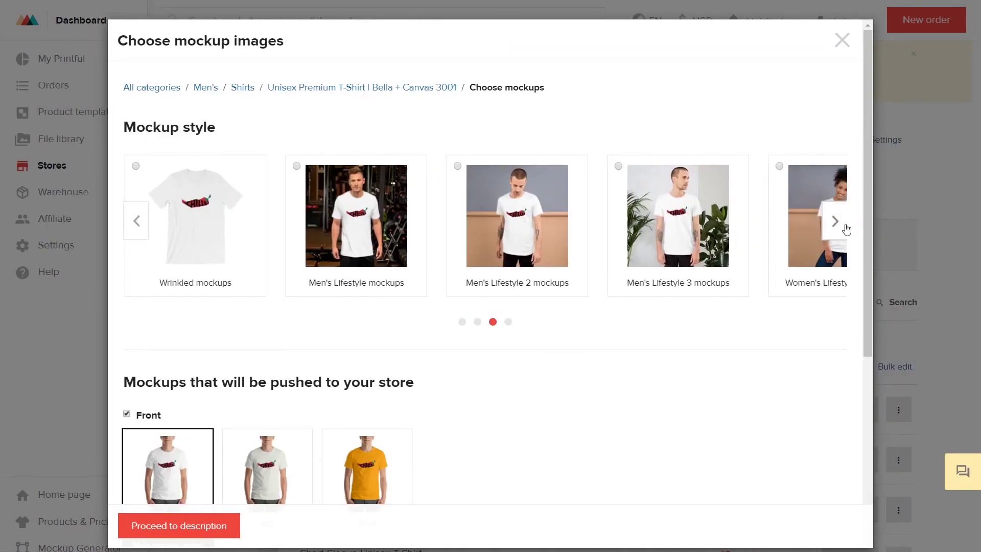
click(846, 229)
click(136, 221)
click(510, 251)
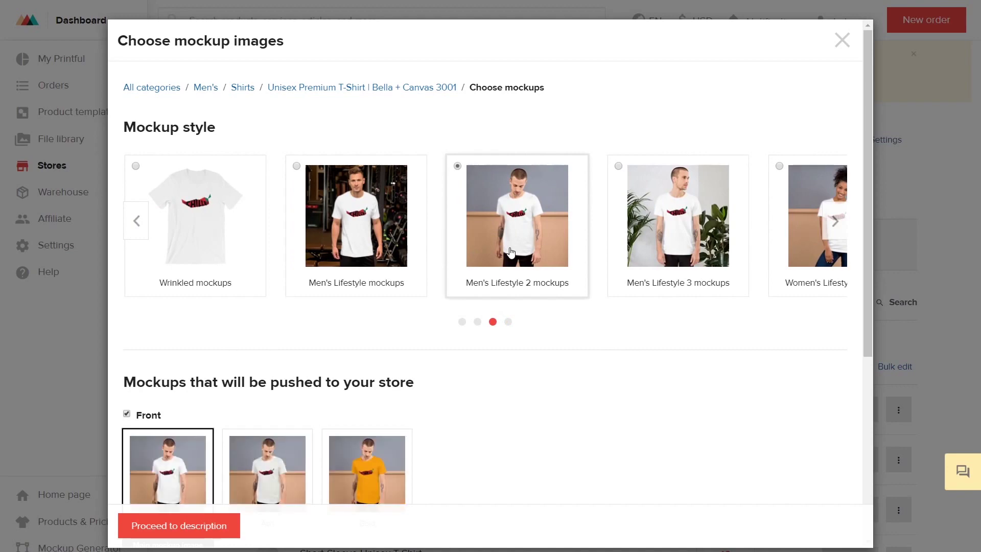
scroll(510, 251, down, 6)
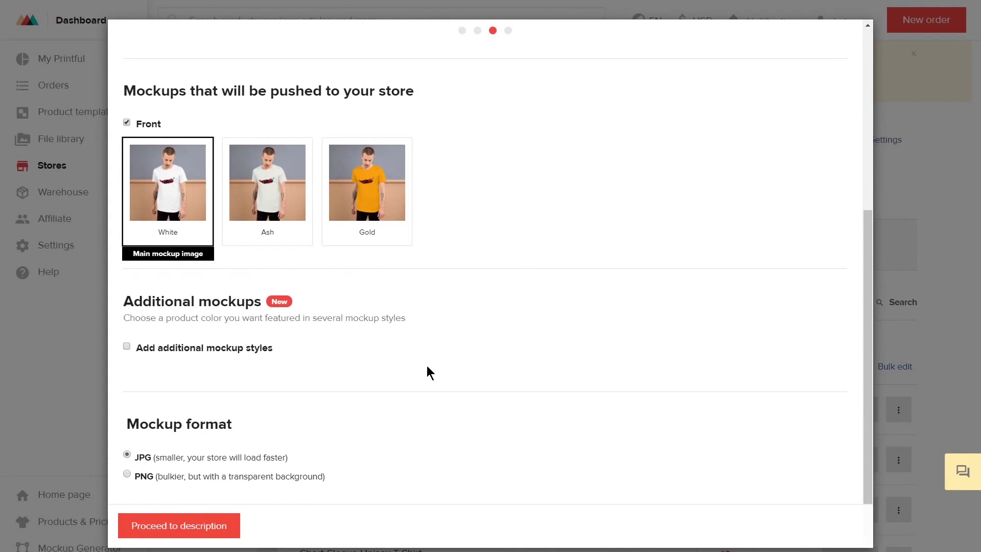
click(190, 530)
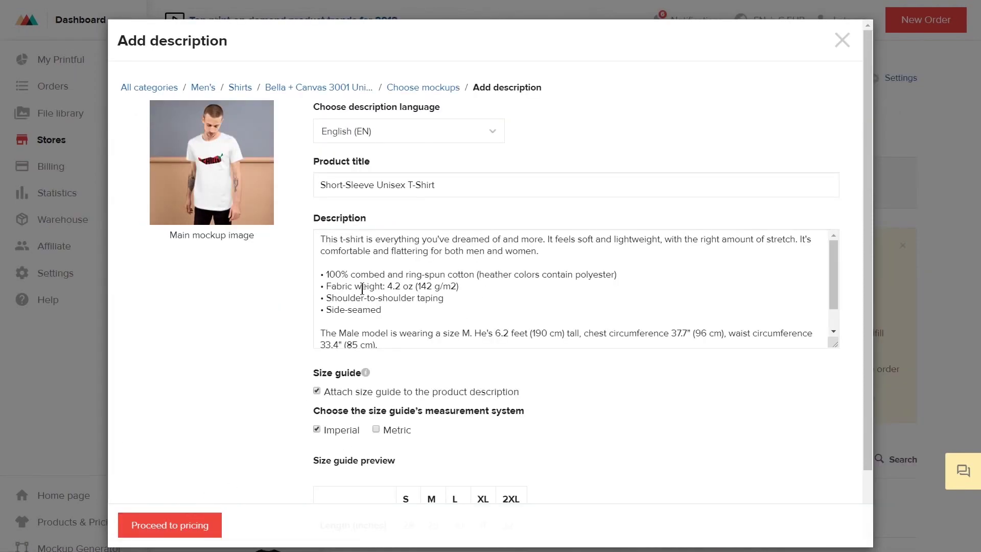
Retitle the product 'Printful shirt', review the description, and continue to pricing.
triple_click(399, 185)
text(Printf)
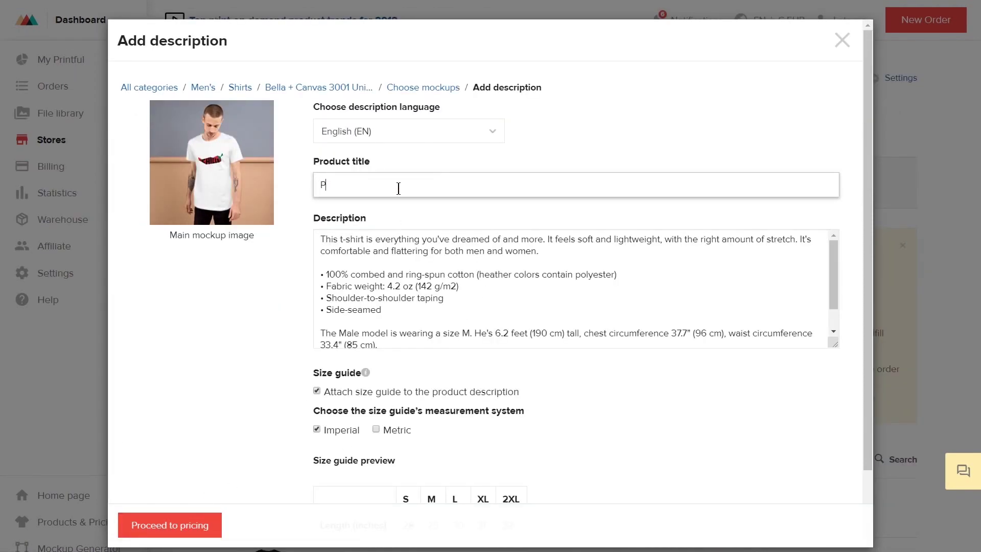
text(ul shirt)
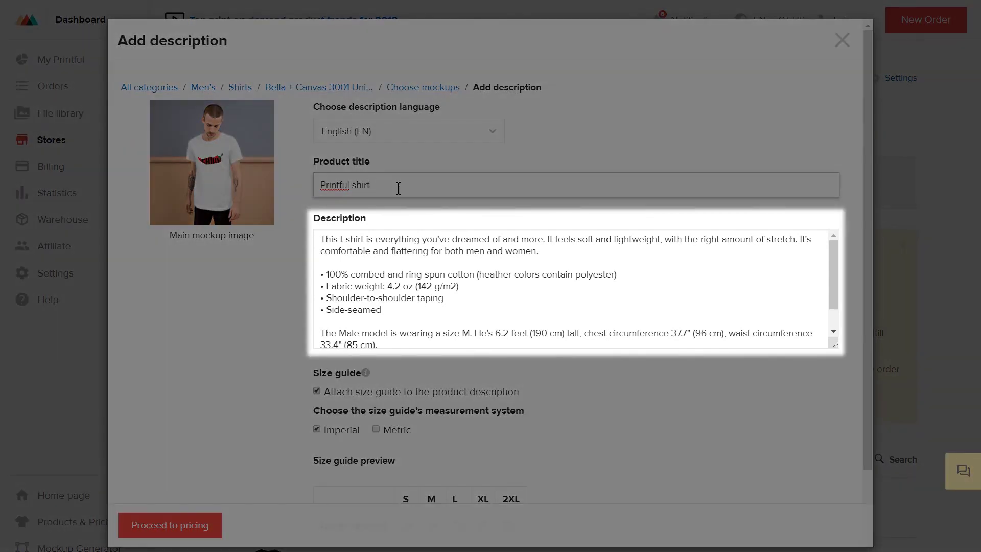
scroll(398, 188, down, 3)
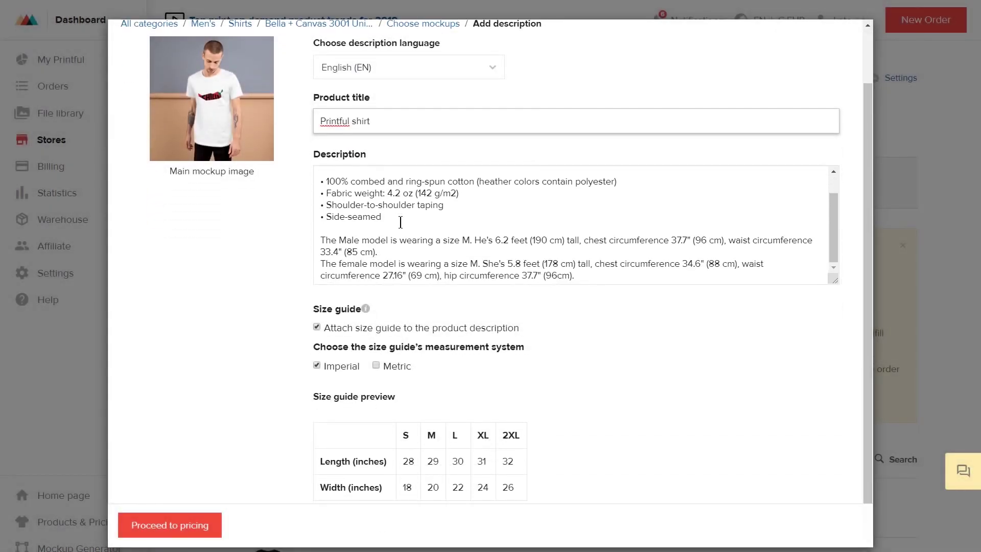
scroll(400, 222, down, 1)
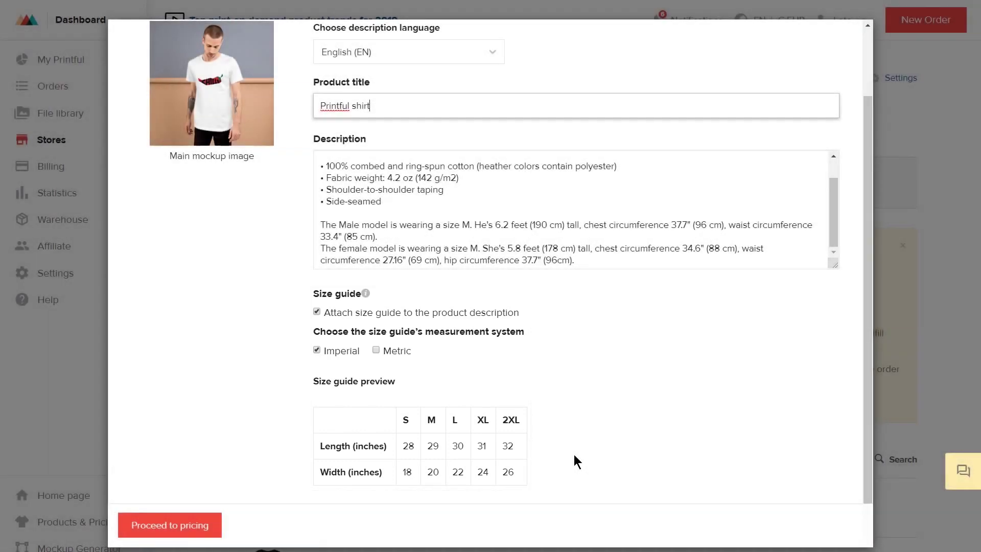
click(184, 528)
click(169, 528)
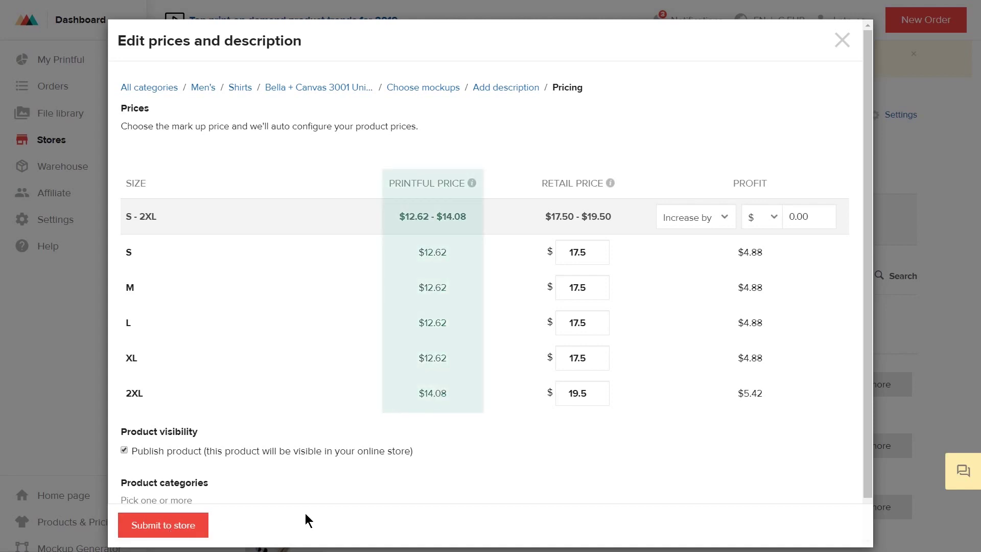
Change the profit to a fixed $5 per size.
click(728, 216)
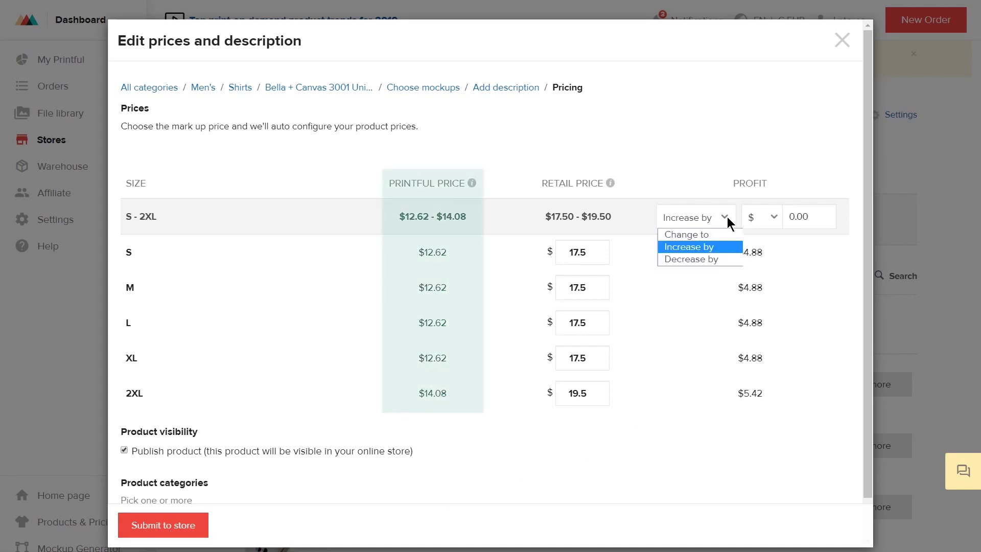
click(722, 234)
double_click(806, 216)
text(5)
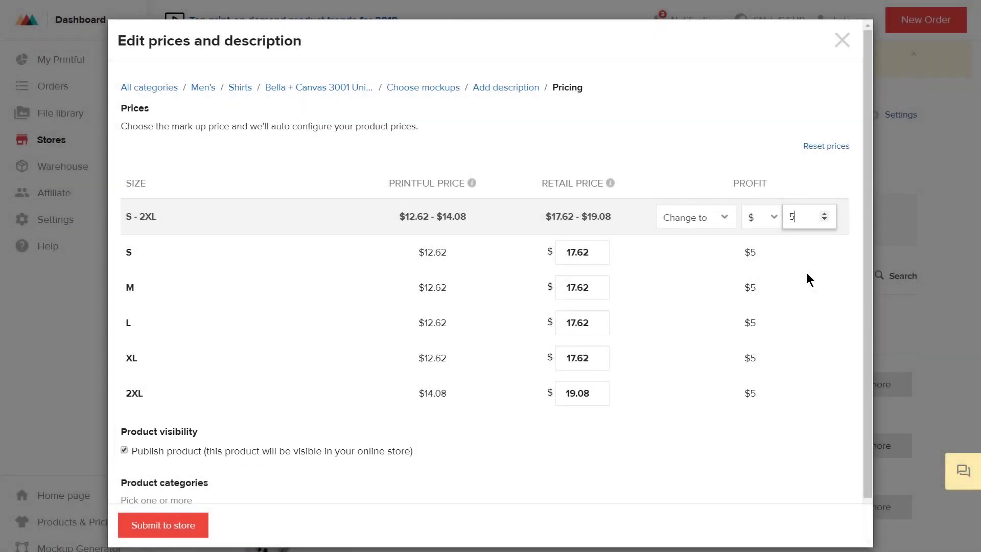
Put the shirt in the Uncategorized category and submit it to the store.
scroll(805, 276, down, 1)
click(263, 474)
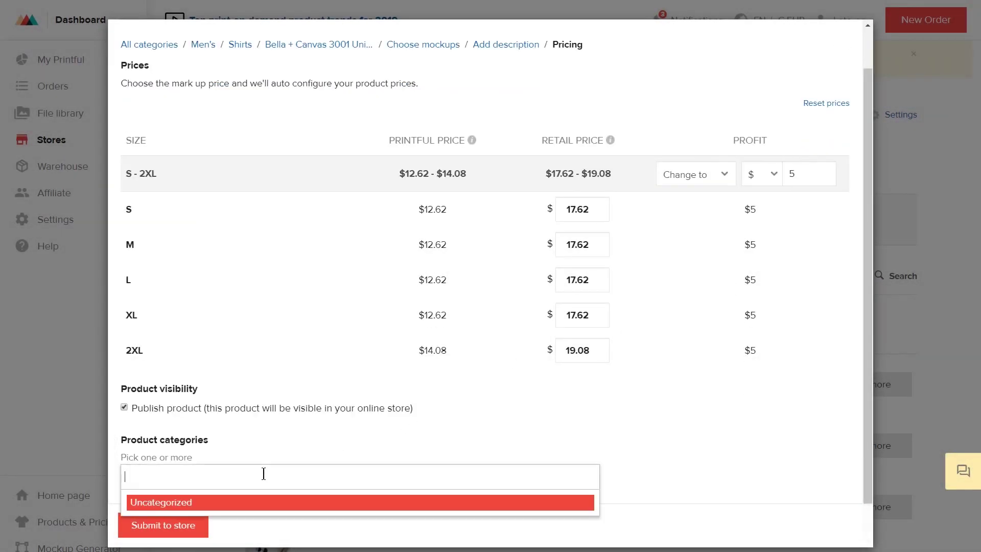
click(180, 505)
click(177, 526)
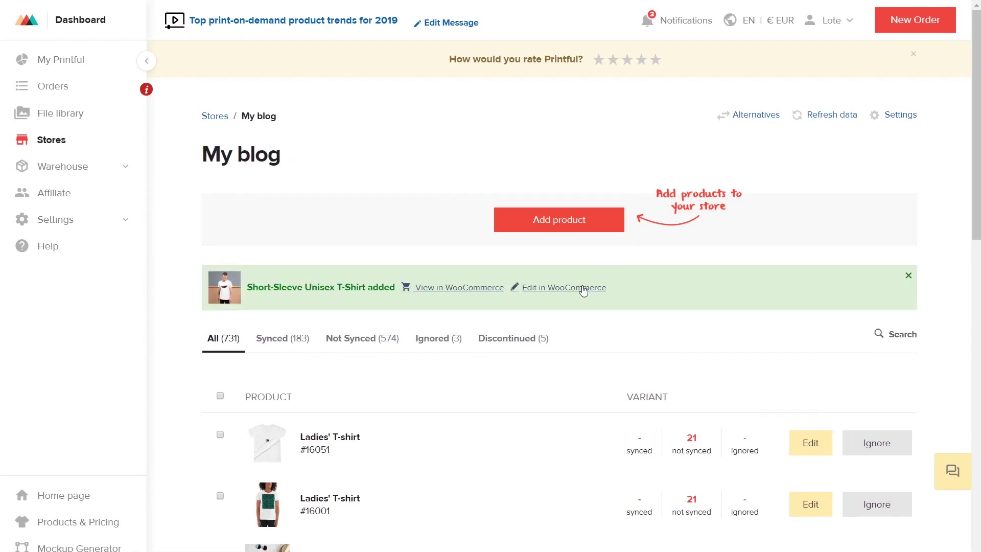
click(563, 287)
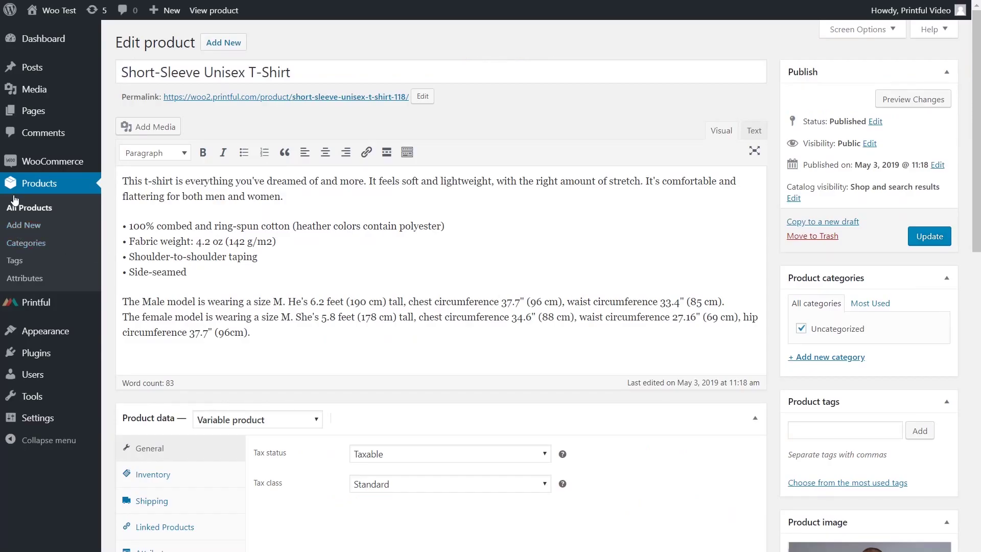
click(23, 208)
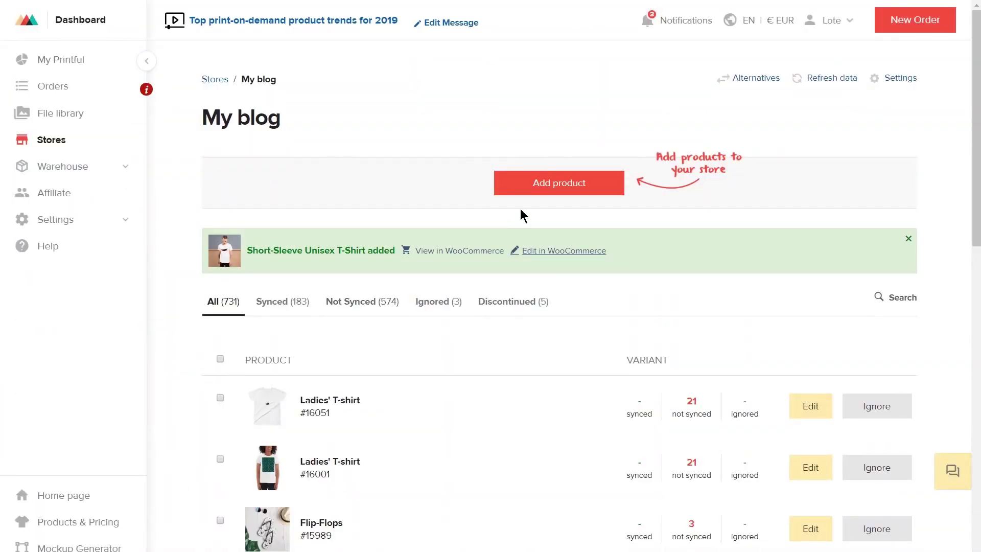
Pick the Bella + Canvas 3001 from the men's T-shirts catalogue as a new store product.
click(537, 183)
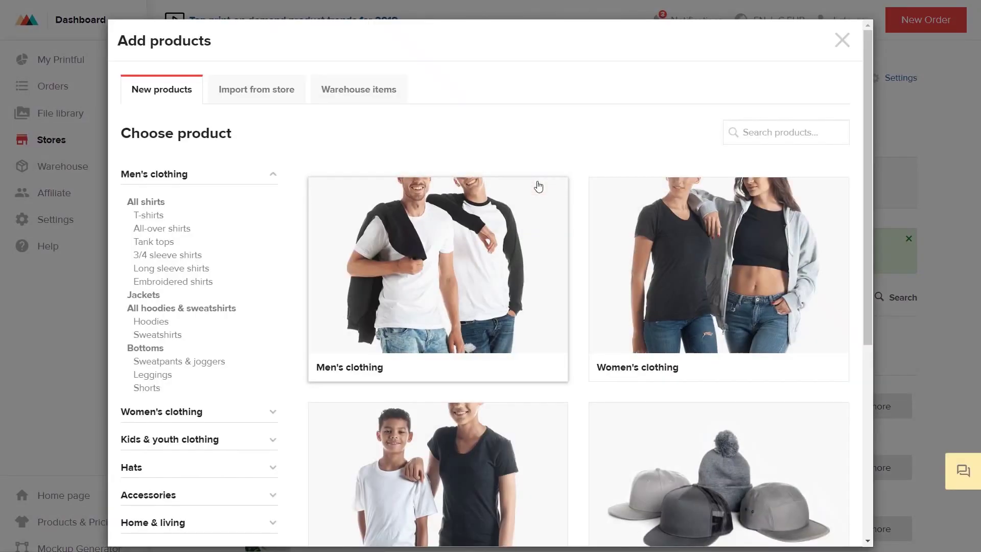
click(538, 186)
scroll(537, 181, down, 7)
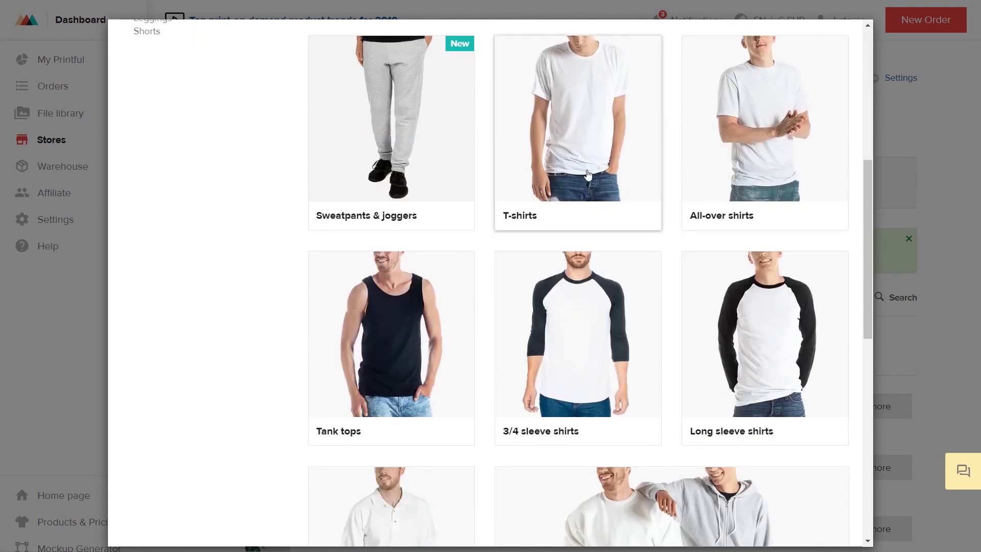
click(587, 175)
scroll(586, 175, down, 10)
click(586, 213)
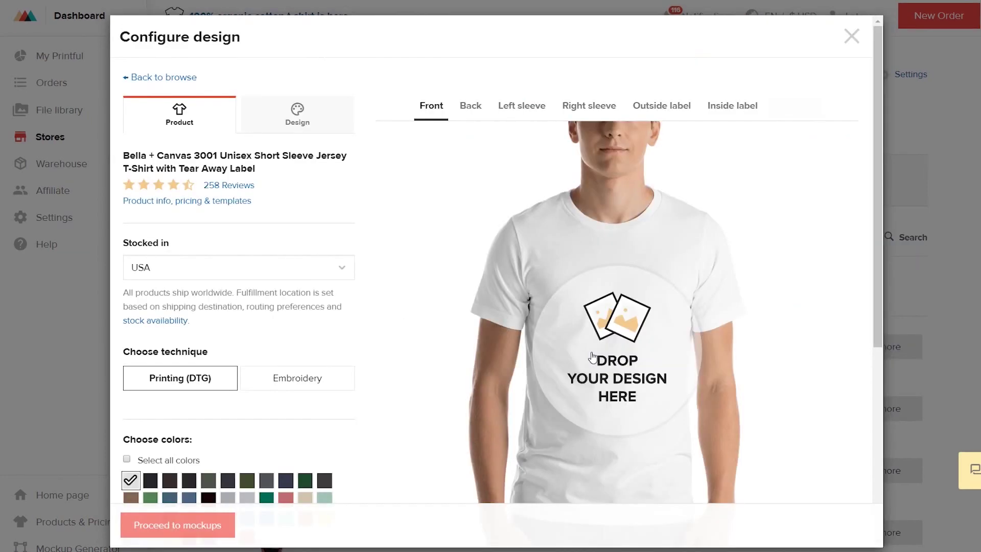
Add Yellow and Ash shirt colours and drop sizes XS and S.
scroll(332, 357, down, 4)
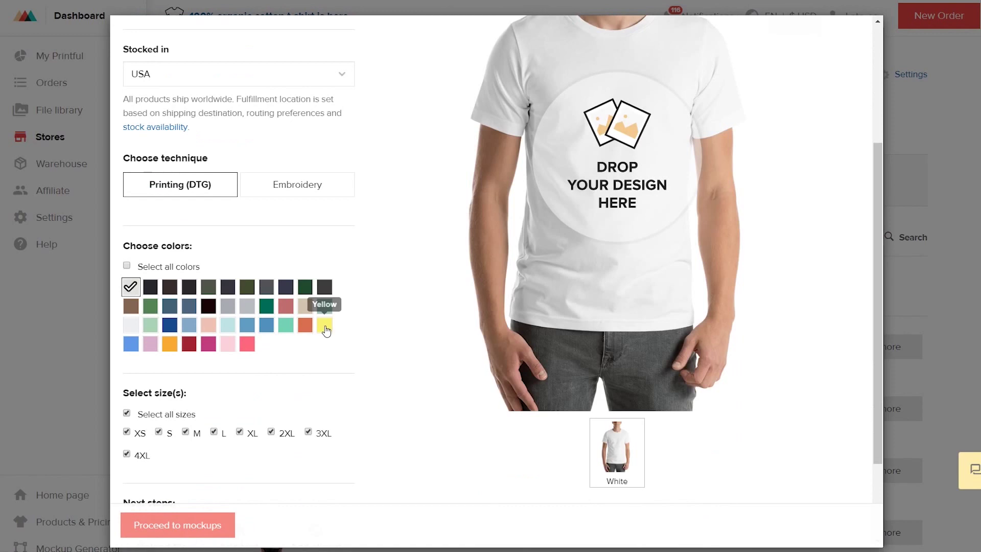
click(324, 324)
click(131, 324)
click(548, 450)
click(127, 432)
click(158, 431)
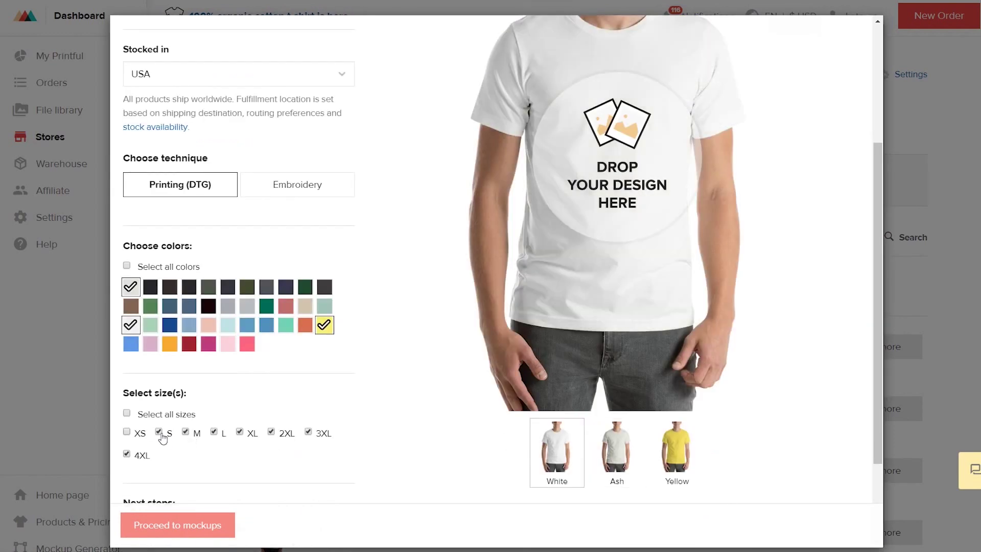
click(127, 454)
scroll(384, 397, up, 5)
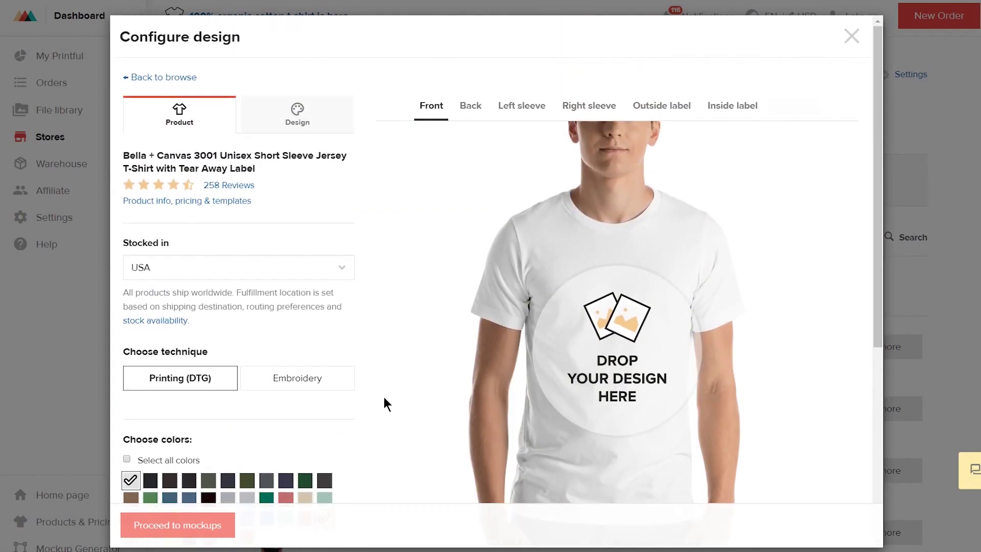
click(298, 116)
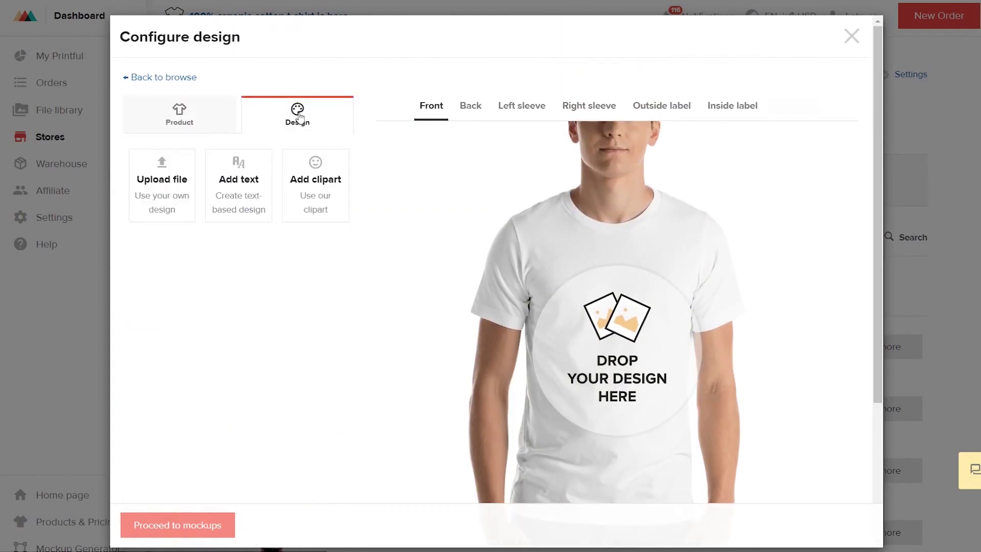
Place the Mountains line-drawing clipart in Blue 2, enlarged to fill the print area.
click(312, 193)
click(244, 231)
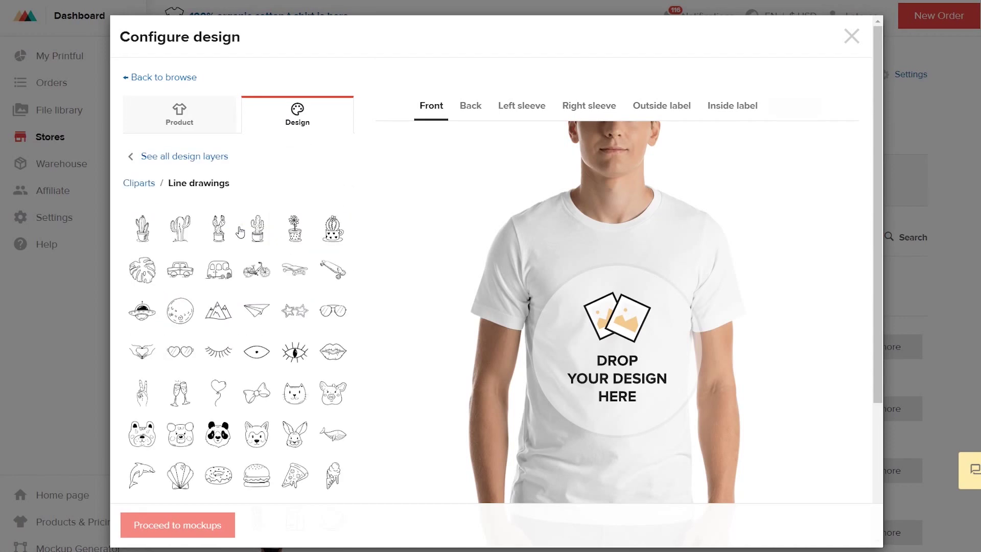
click(220, 313)
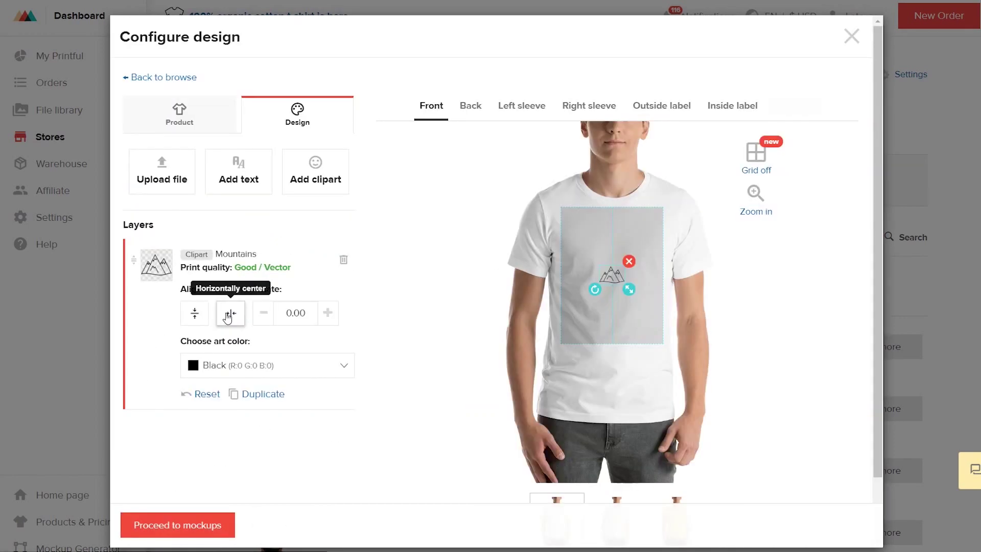
click(269, 374)
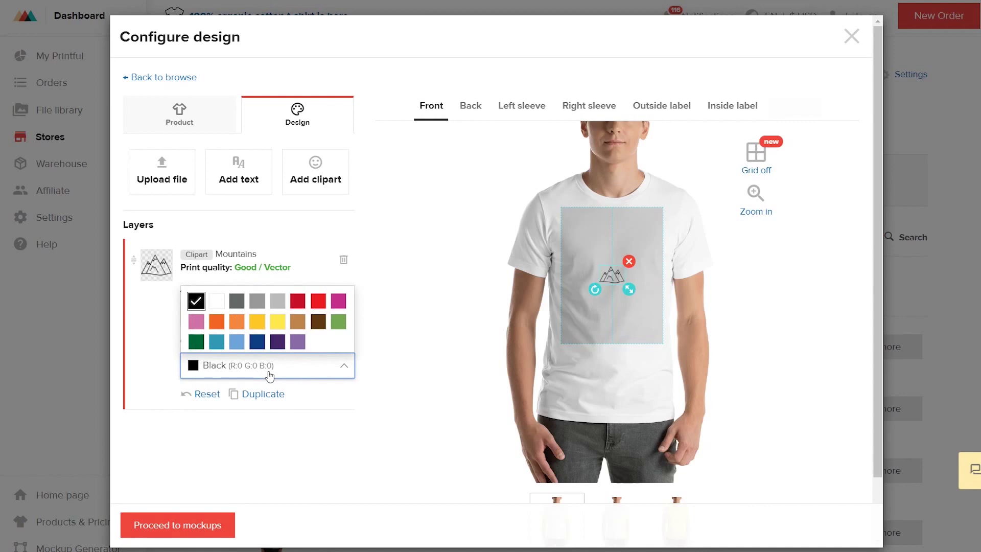
click(257, 341)
drag(629, 289, 705, 340)
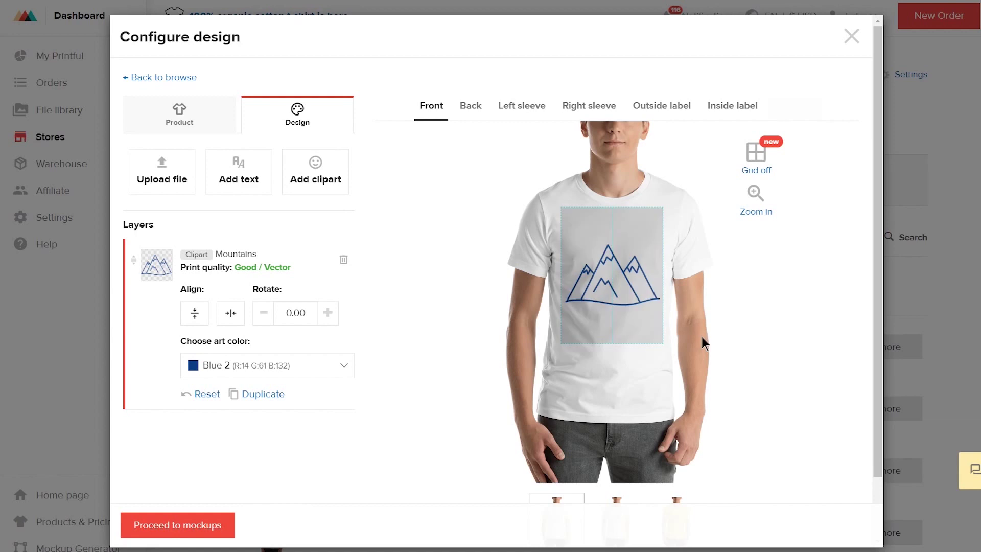
drag(629, 288, 624, 297)
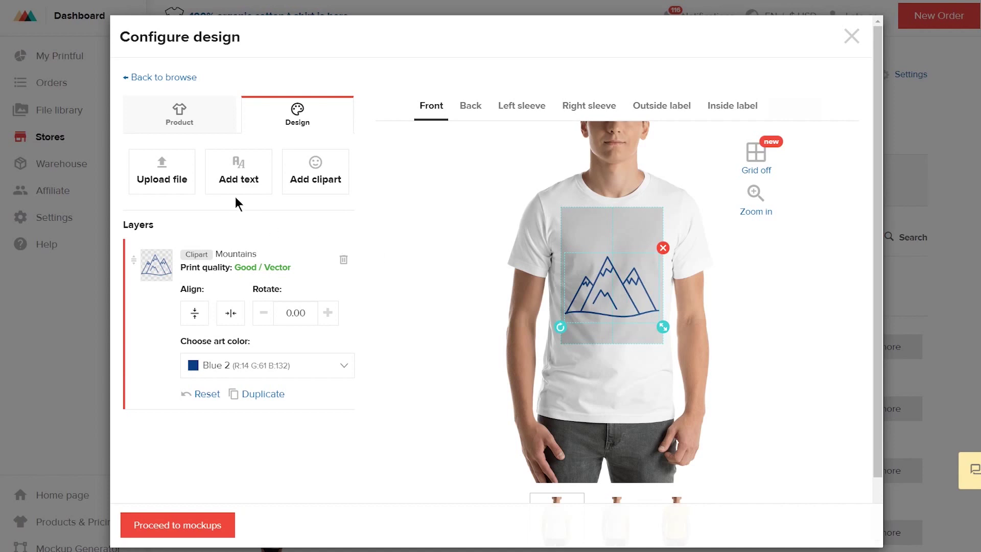
Add a YOUR NAME text layer in Orbitron Medium, coloured Blue 2.
click(236, 181)
text(YOUR NAME)
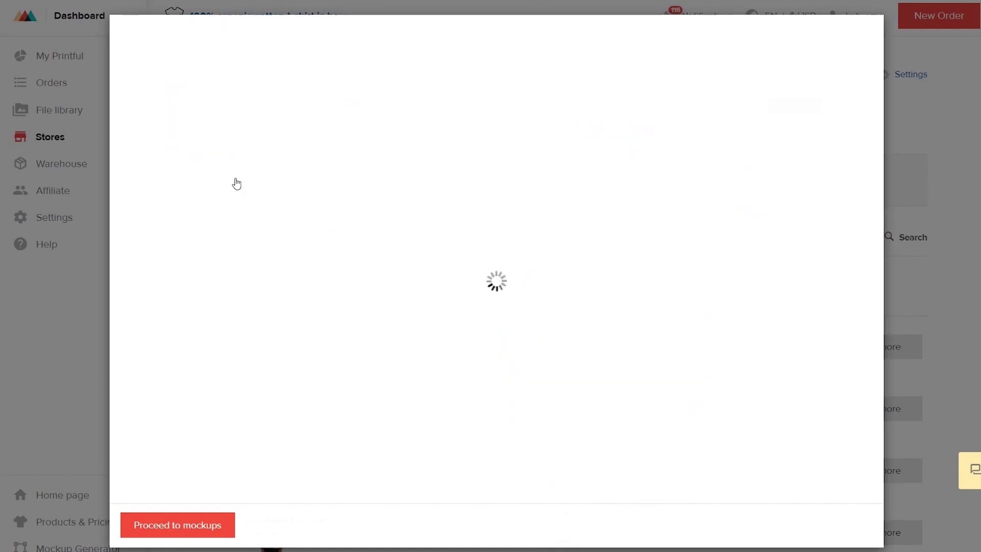
click(225, 285)
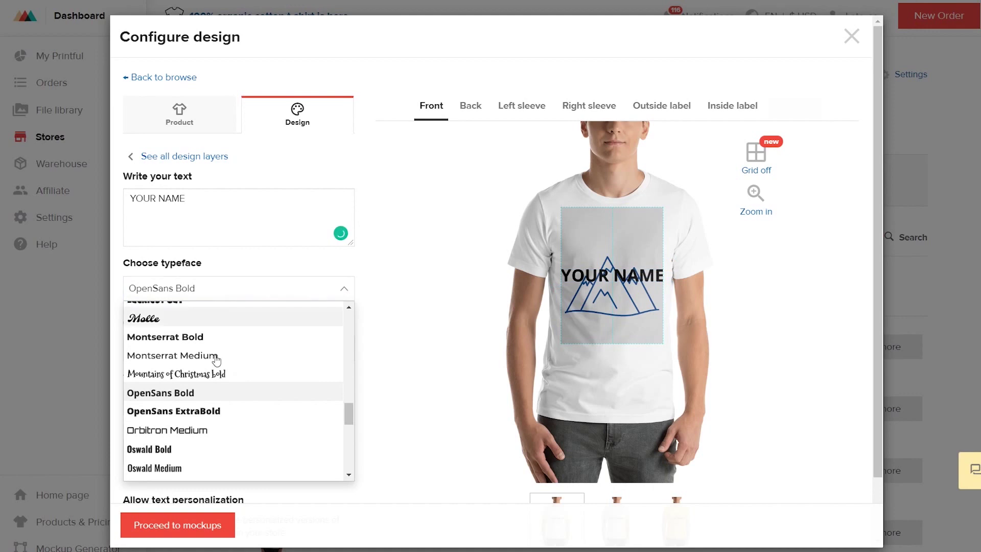
click(197, 428)
click(252, 355)
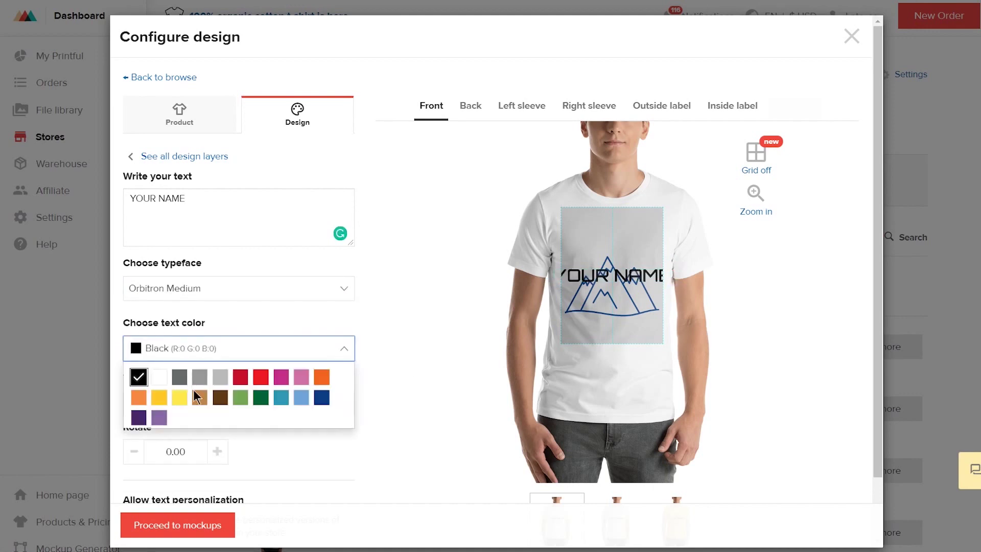
click(321, 397)
click(378, 396)
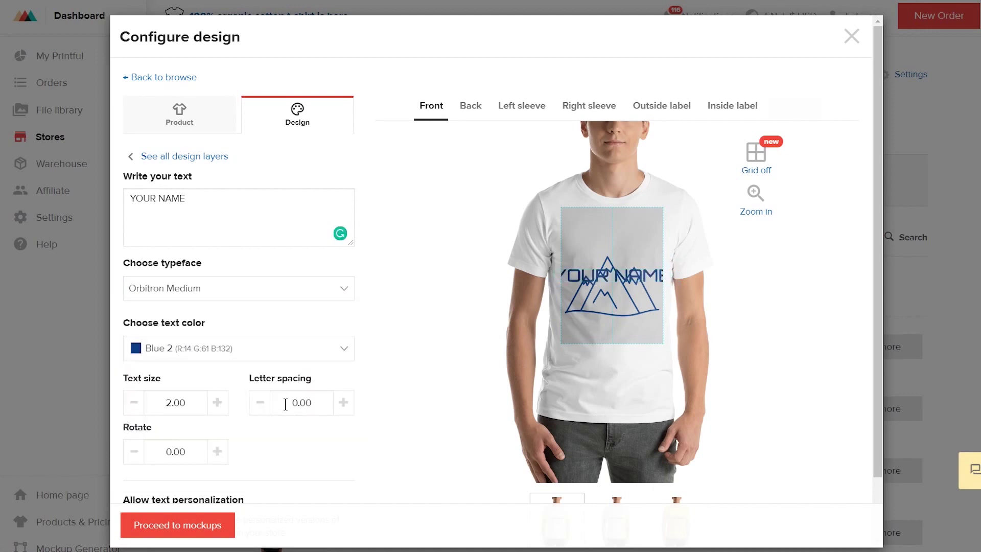
Reduce the text size, set letter spacing 0.10, and move it to the top centre.
click(217, 401)
click(137, 407)
click(134, 403)
click(134, 403)
click(344, 403)
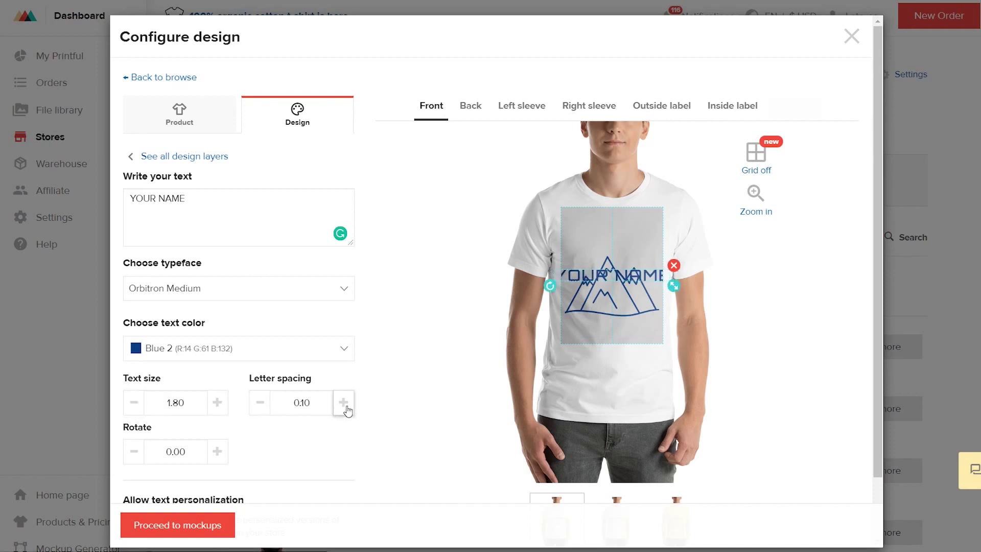
drag(667, 280, 614, 250)
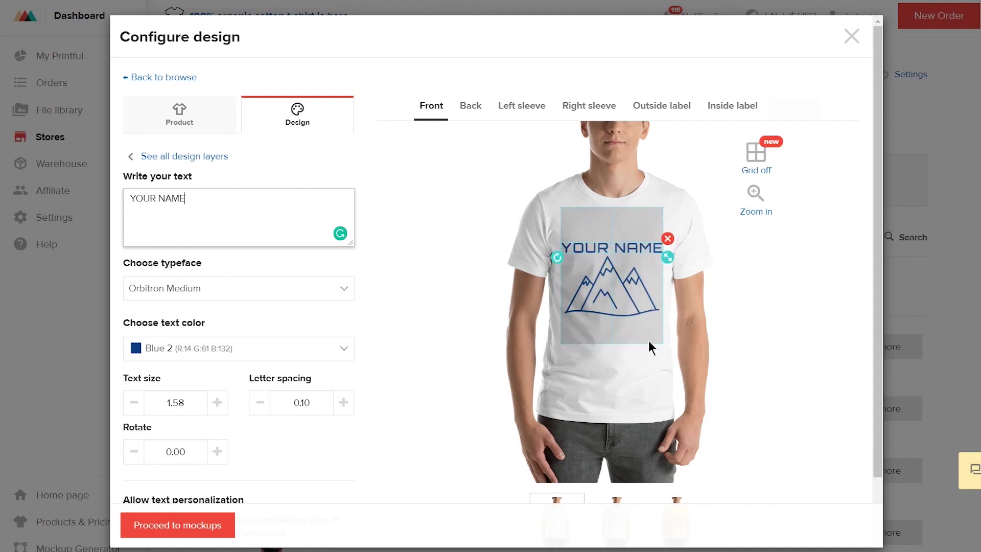
scroll(648, 341, down, 2)
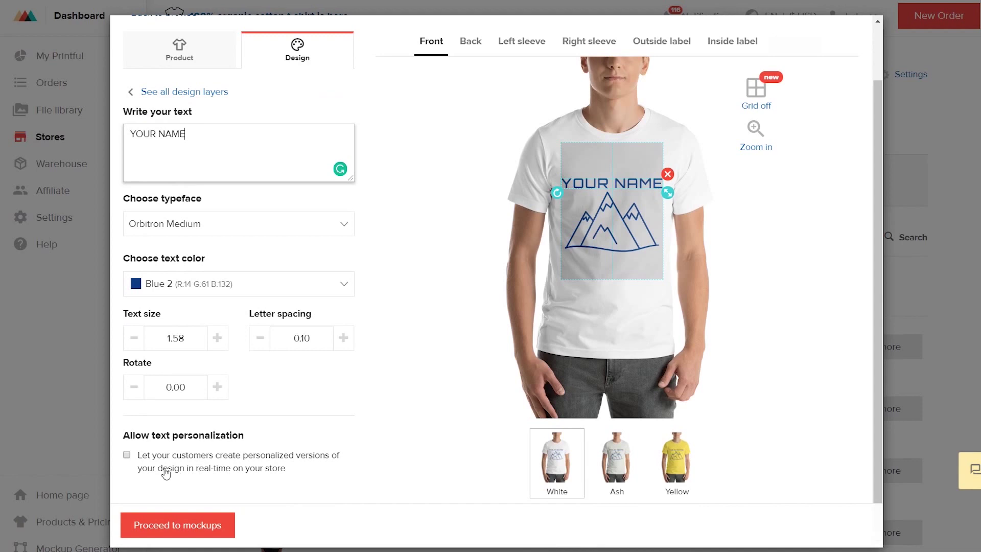
Allow customers to personalize YOUR NAME and narrow the customizable text area to fit.
click(125, 455)
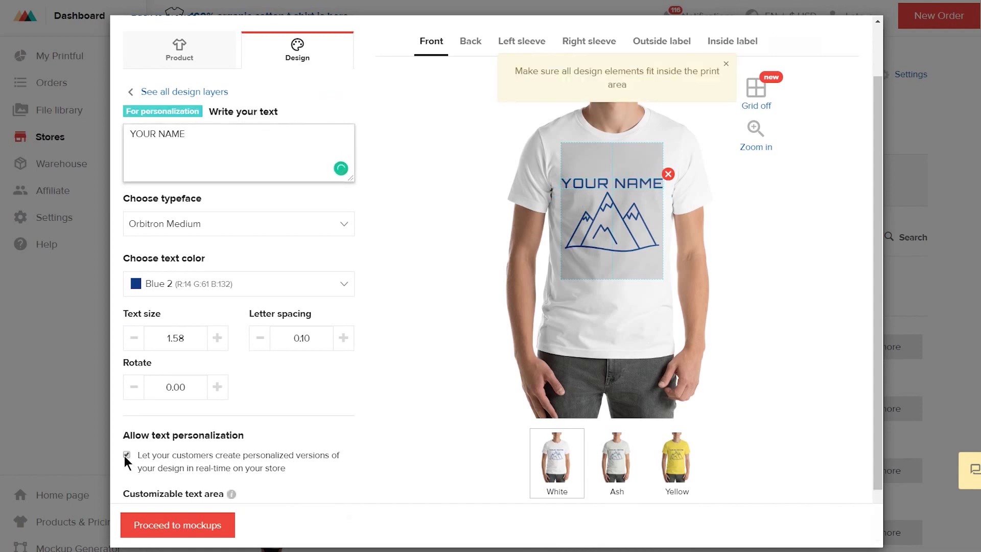
scroll(124, 455, down, 2)
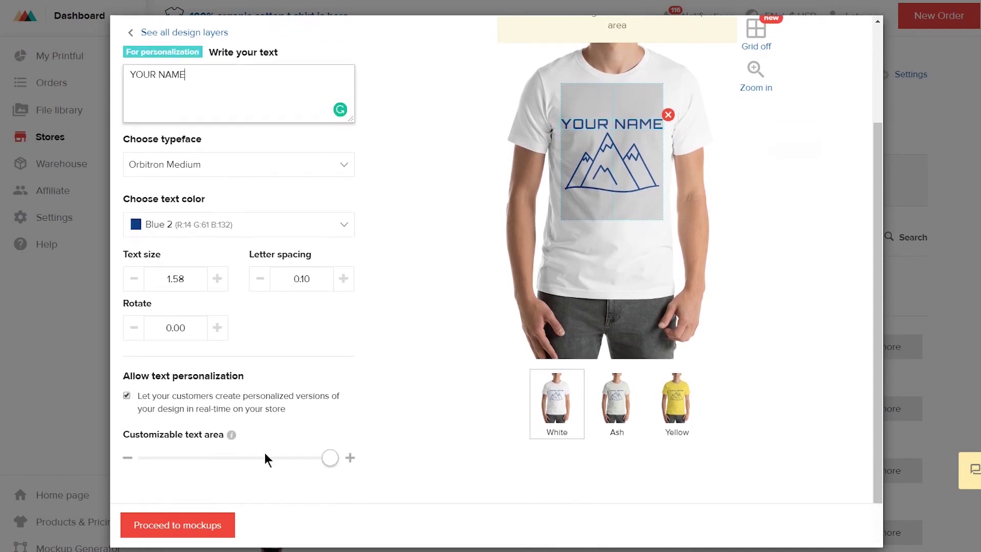
drag(332, 462, 309, 460)
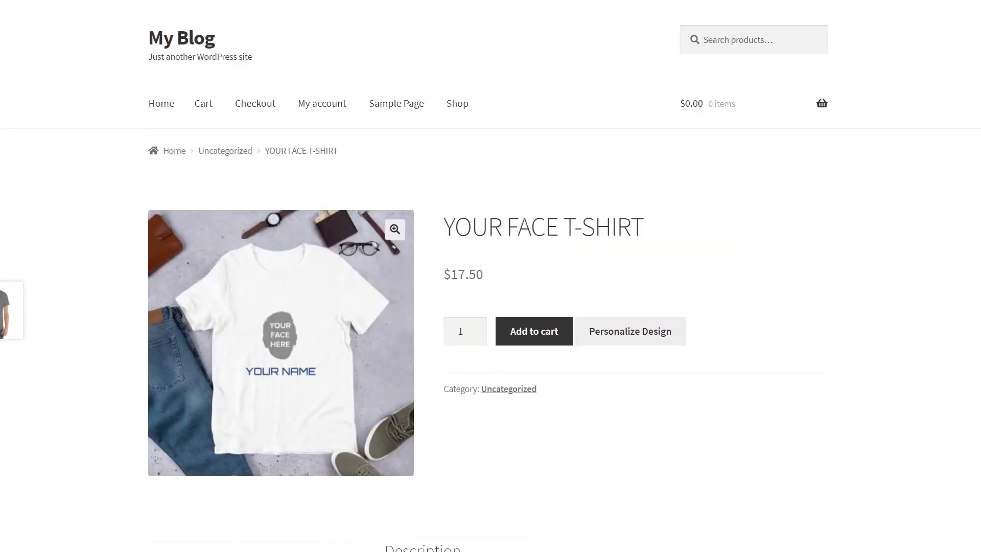
Open Personalize Design on the YOUR FACE T-SHIRT page and upload a photo.
click(629, 332)
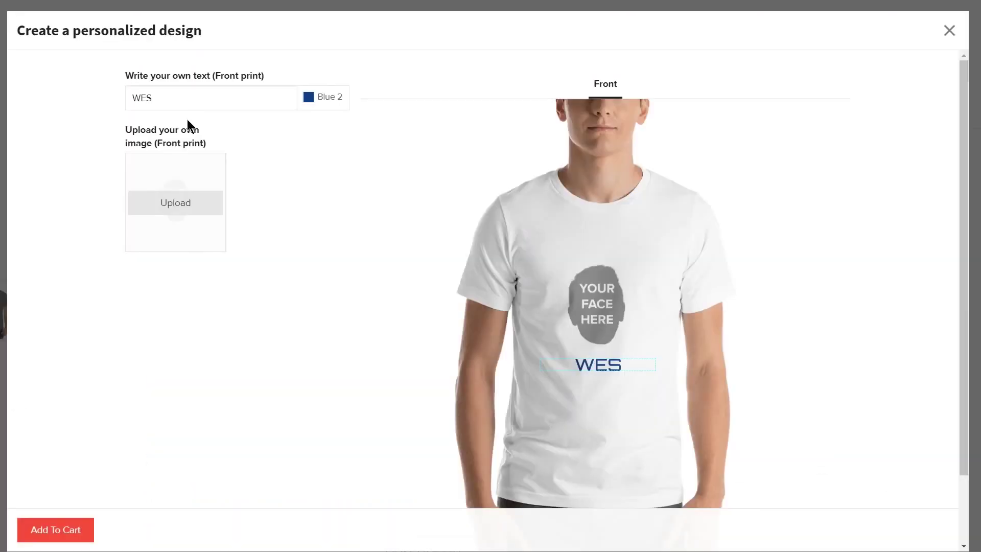
click(176, 207)
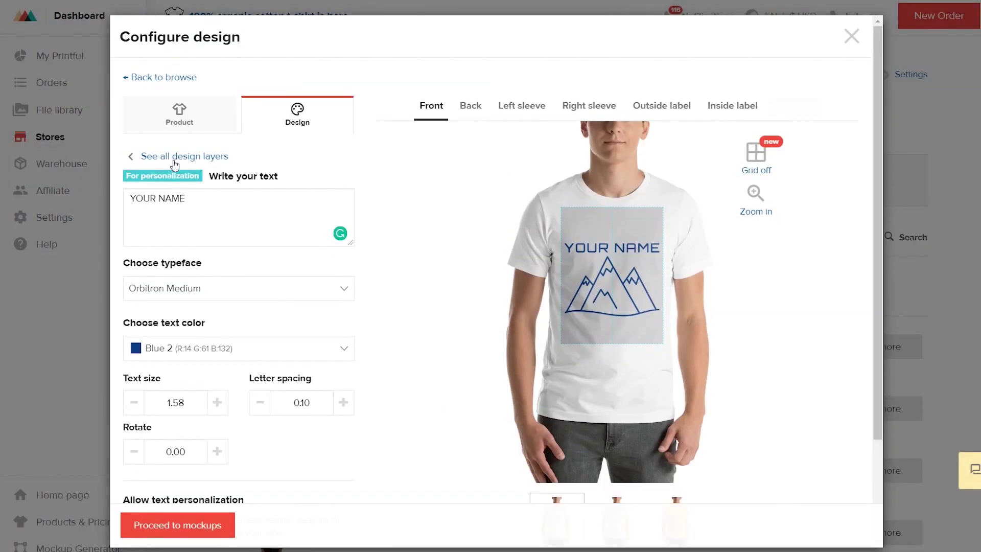
Add a 2019 text layer in Blue 2 Orbitron Medium.
click(173, 155)
click(234, 170)
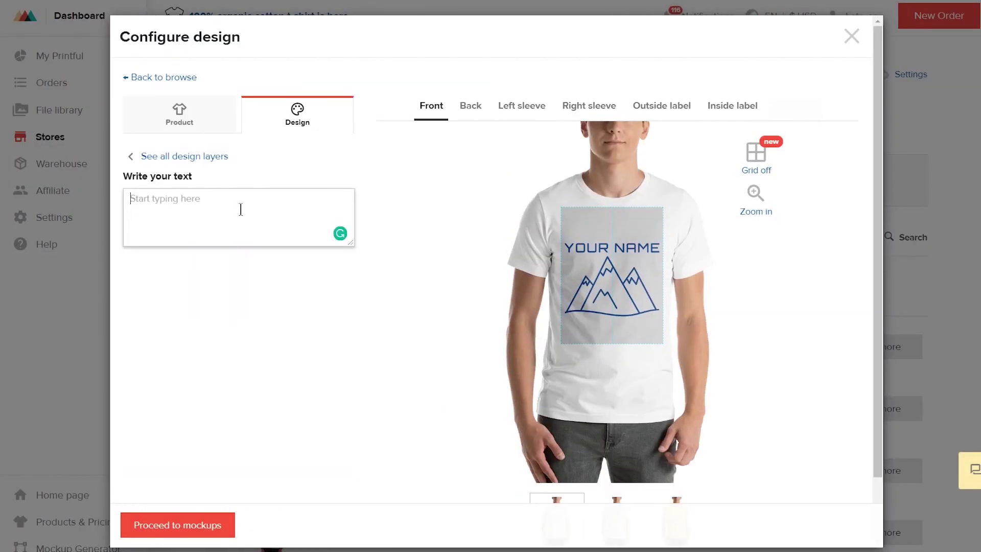
text(2019)
click(253, 348)
click(323, 397)
click(317, 288)
click(292, 431)
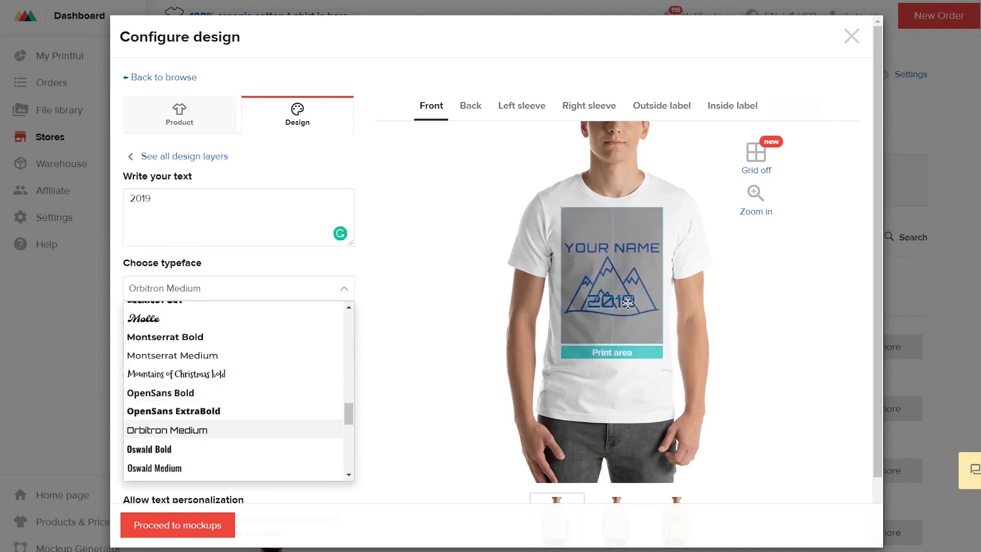
Move 2019 below the mountains, make it personalizable, and proceed to mockups.
click(412, 407)
scroll(411, 406, down, 1)
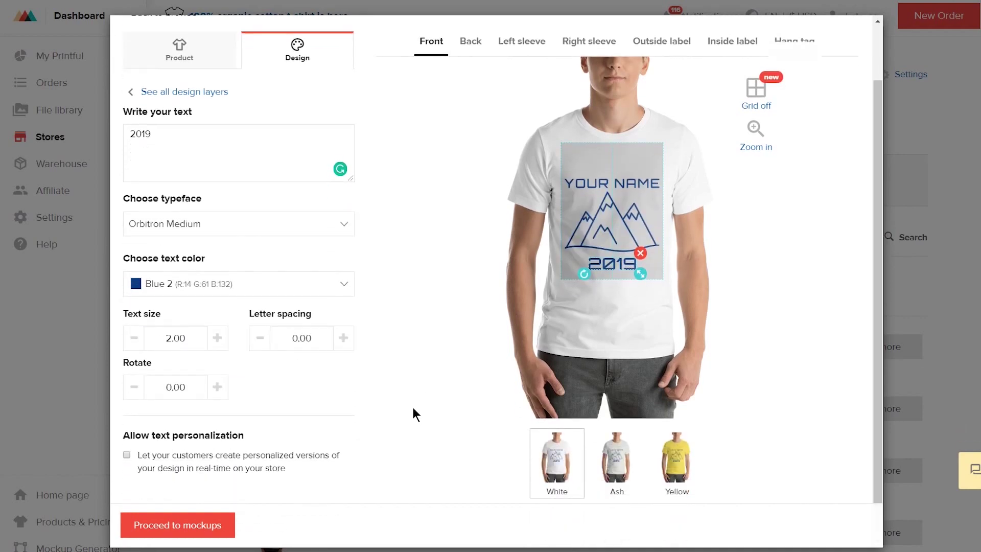
click(126, 454)
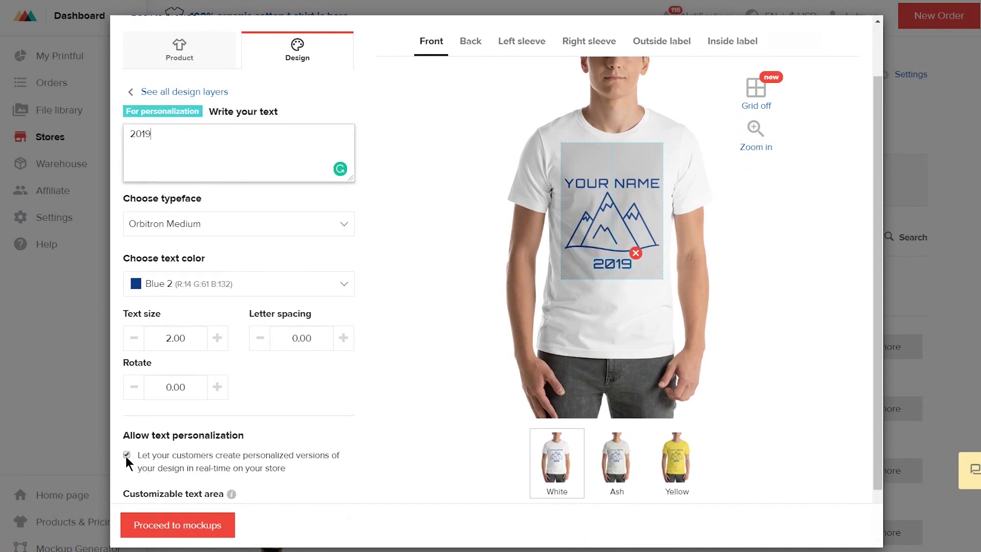
scroll(128, 462, down, 1)
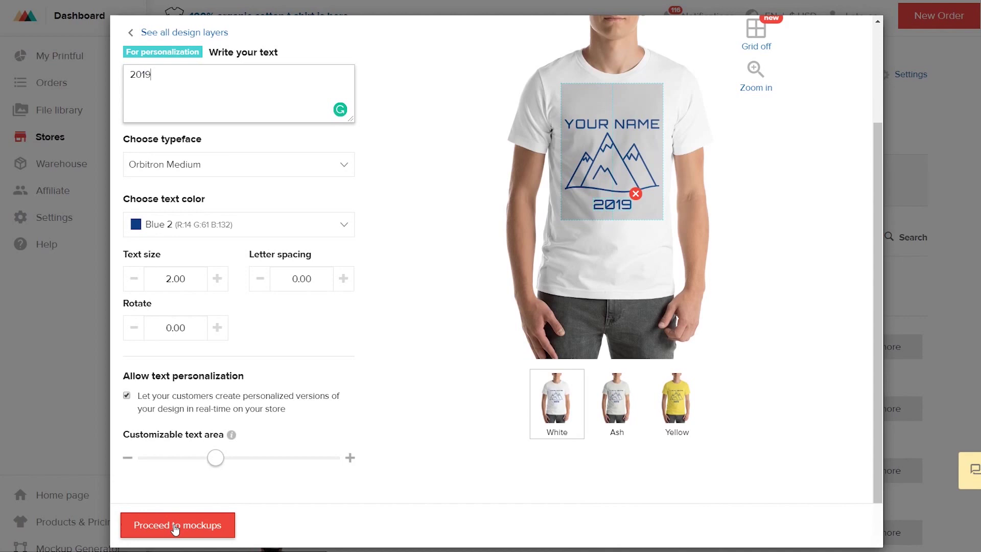
click(175, 528)
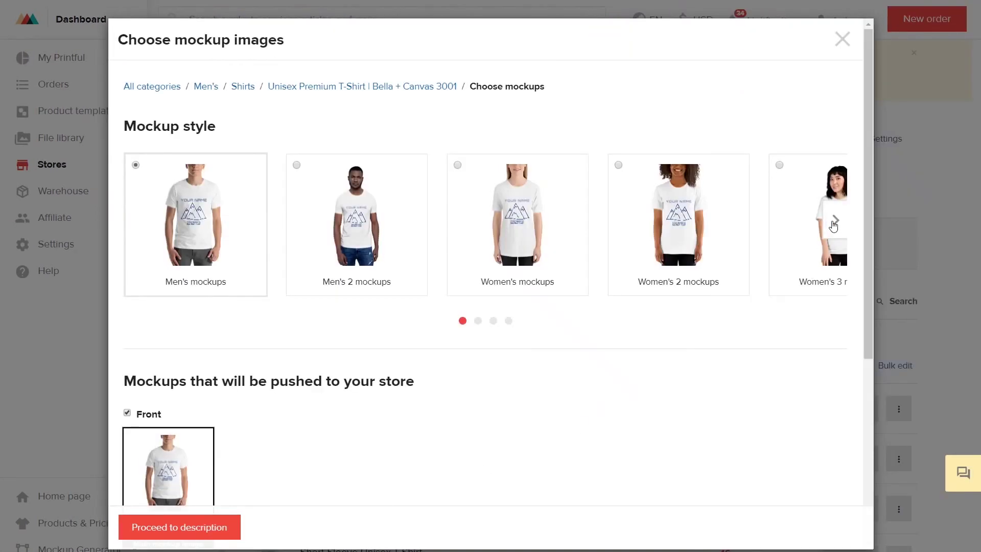
Choose the Flat Lifestyle mockup for the store listing.
click(834, 225)
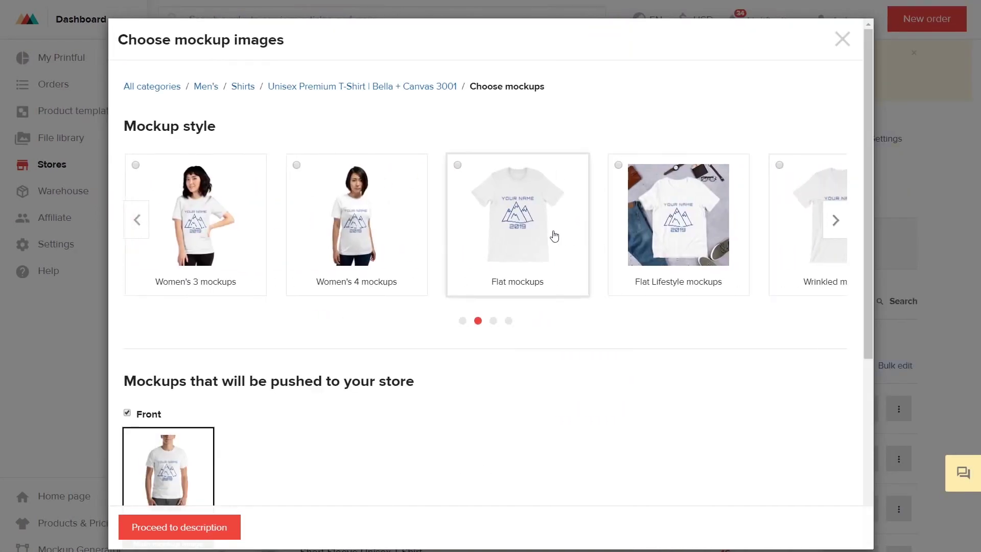
click(641, 199)
scroll(634, 190, down, 4)
scroll(513, 273, down, 2)
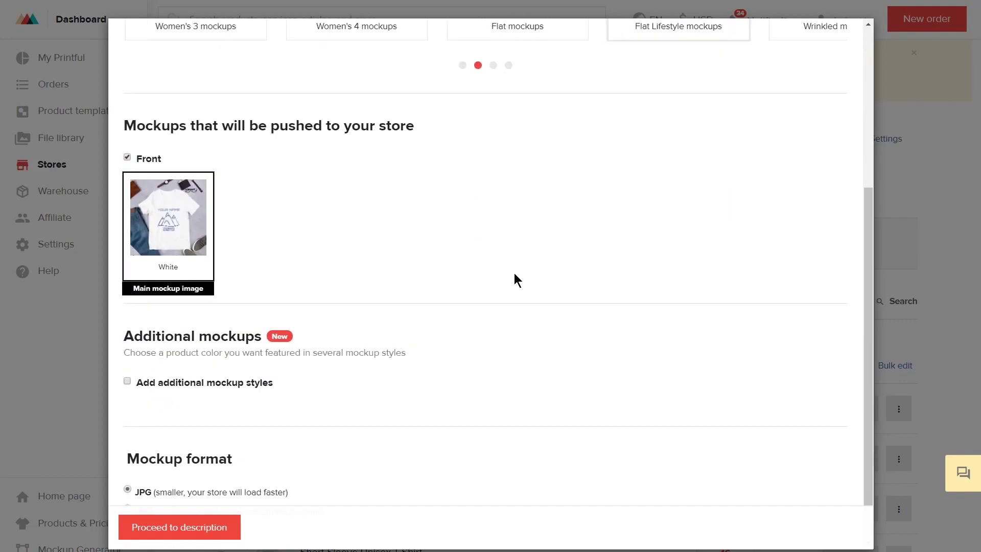
click(159, 533)
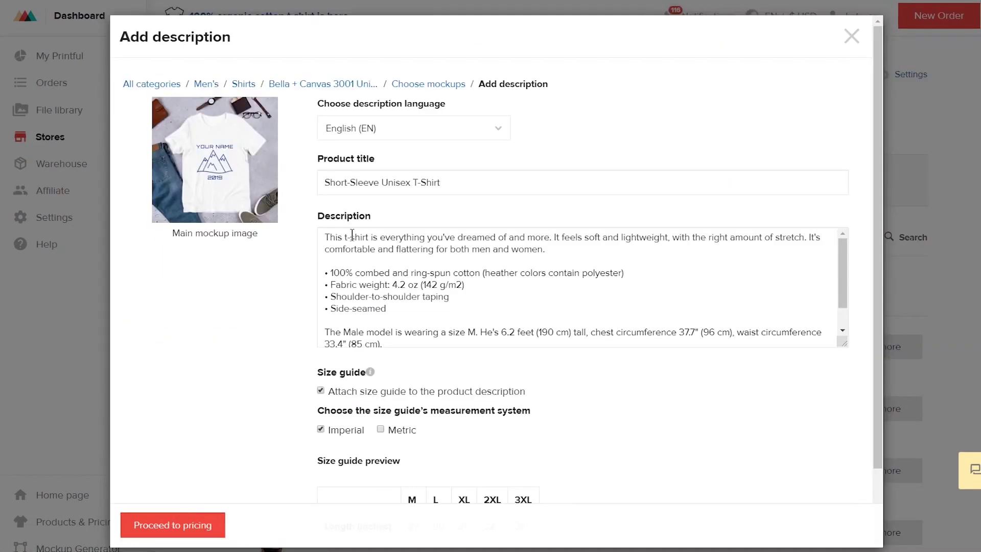
Title the product 'Mountain climber - YOUR NAME HERE!', publish it, and view it in WooCommerce.
click(492, 182)
key(ctrl+a)
text(Mountain climber - YOUR NAME HERE!)
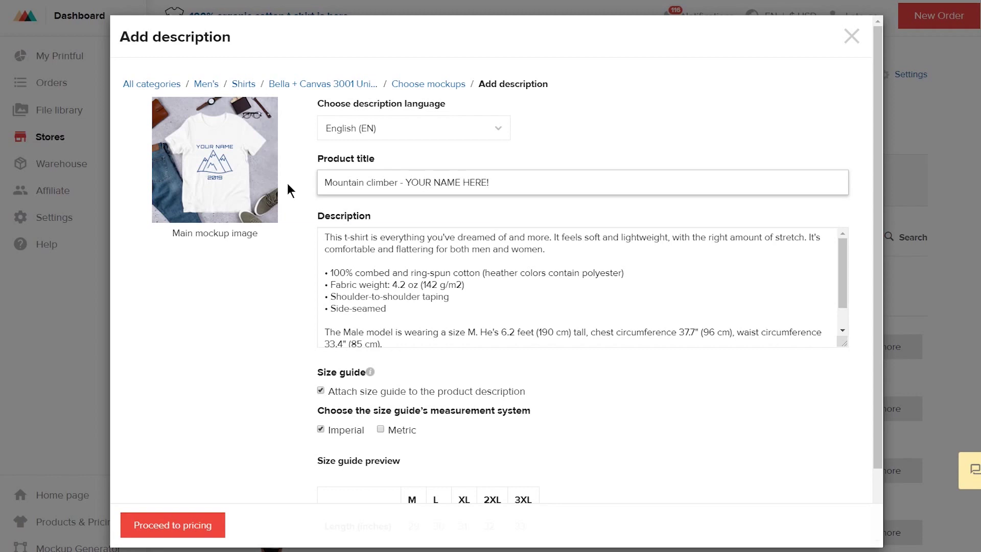
scroll(287, 183, down, 3)
click(174, 526)
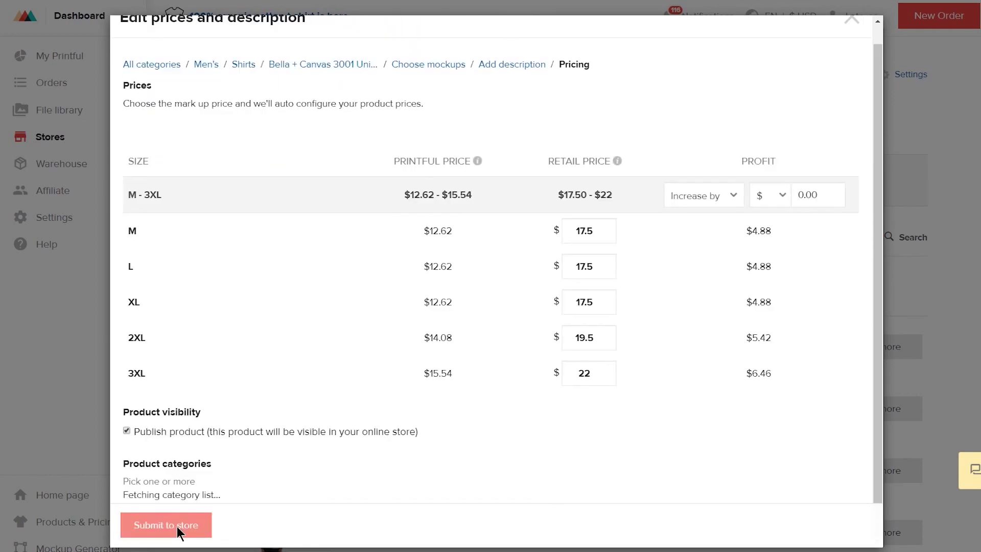
scroll(820, 197, down, 1)
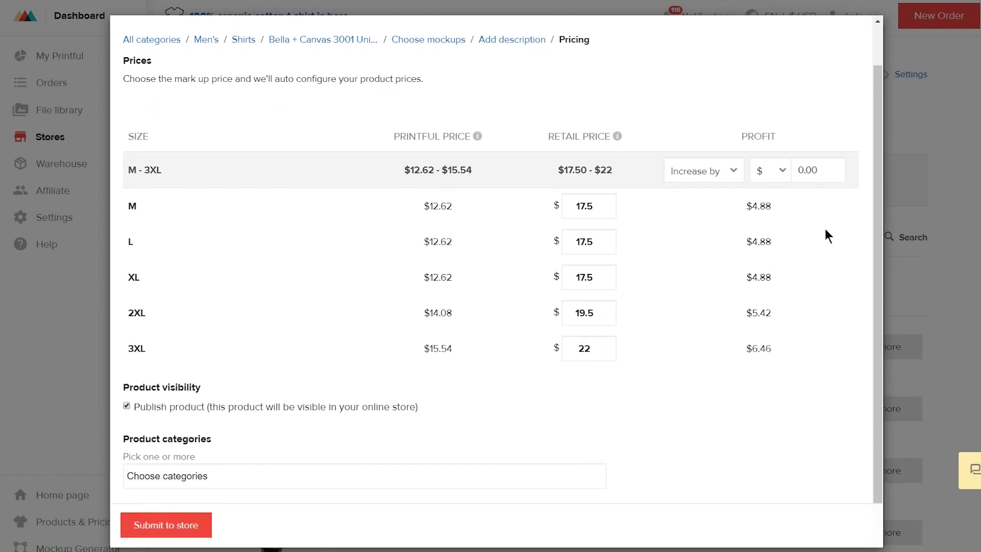
click(162, 527)
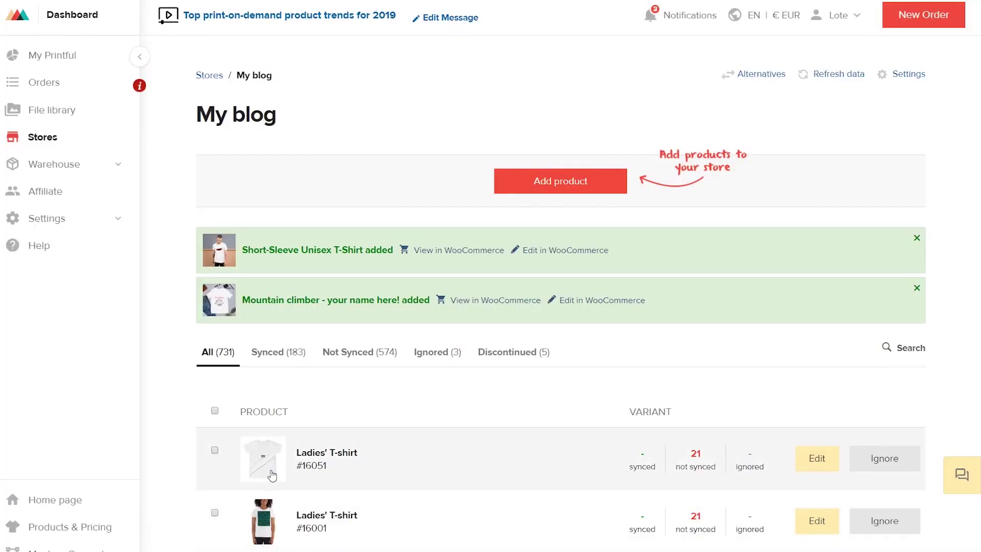
click(473, 302)
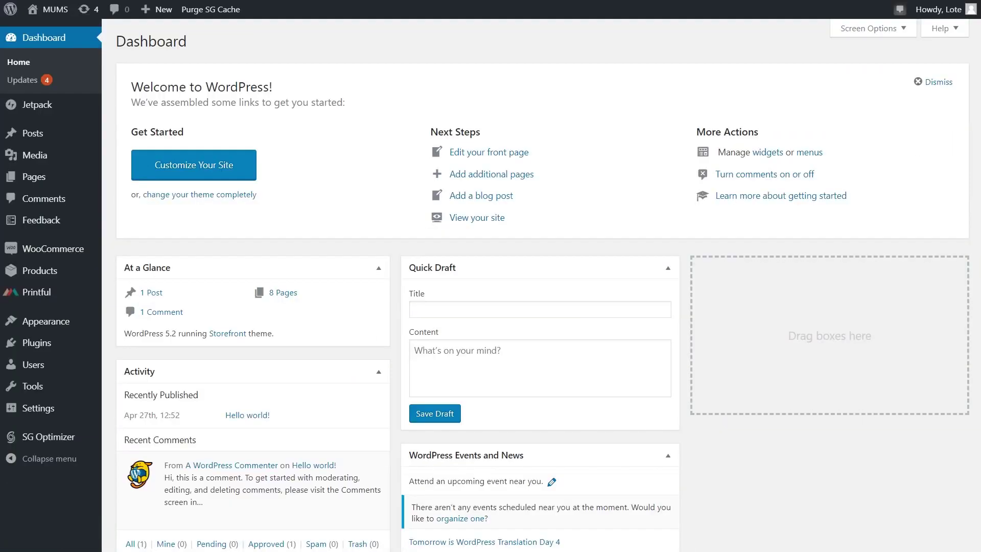
Save green (#81d742) as the Printful personalization button colour, then open Personalize Design on the product.
click(31, 294)
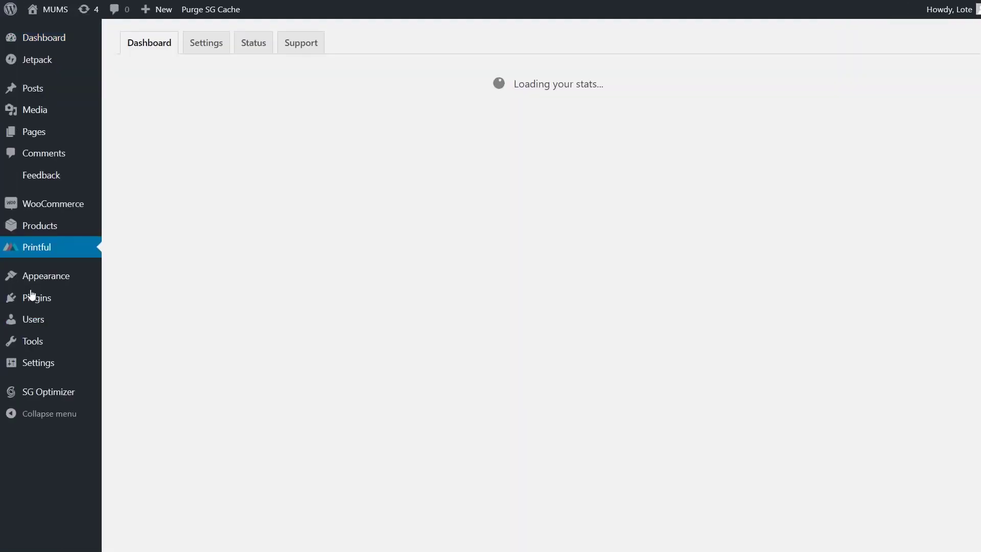
click(205, 44)
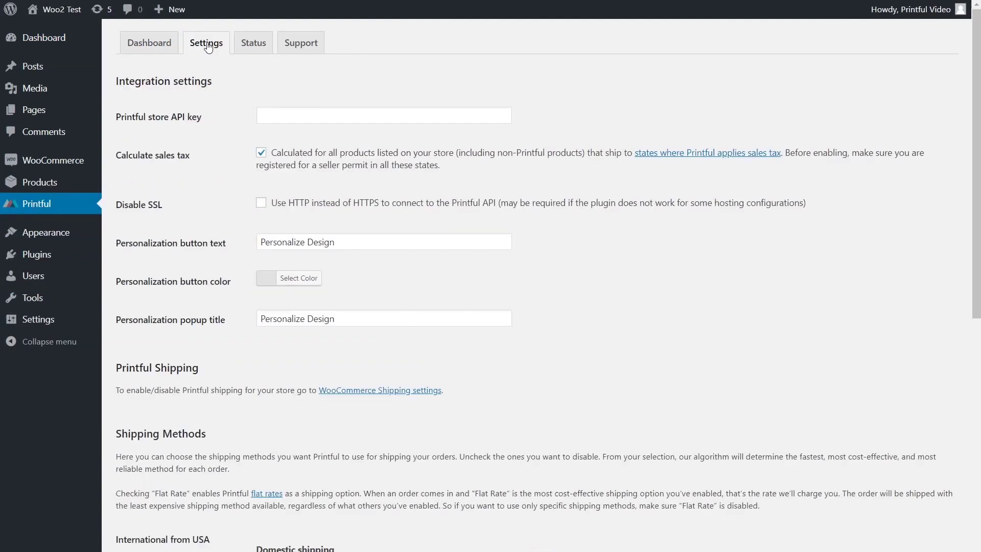
click(361, 243)
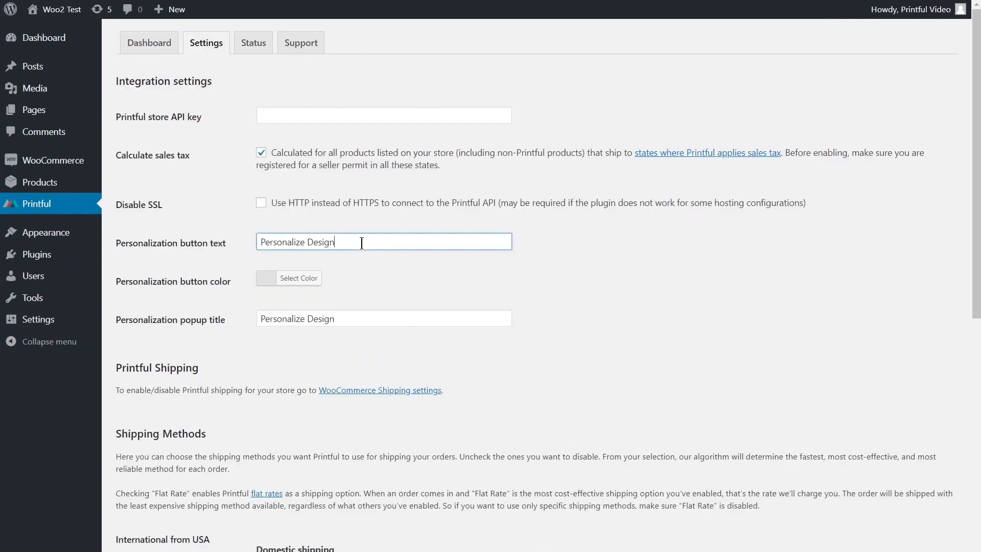
click(296, 278)
click(343, 426)
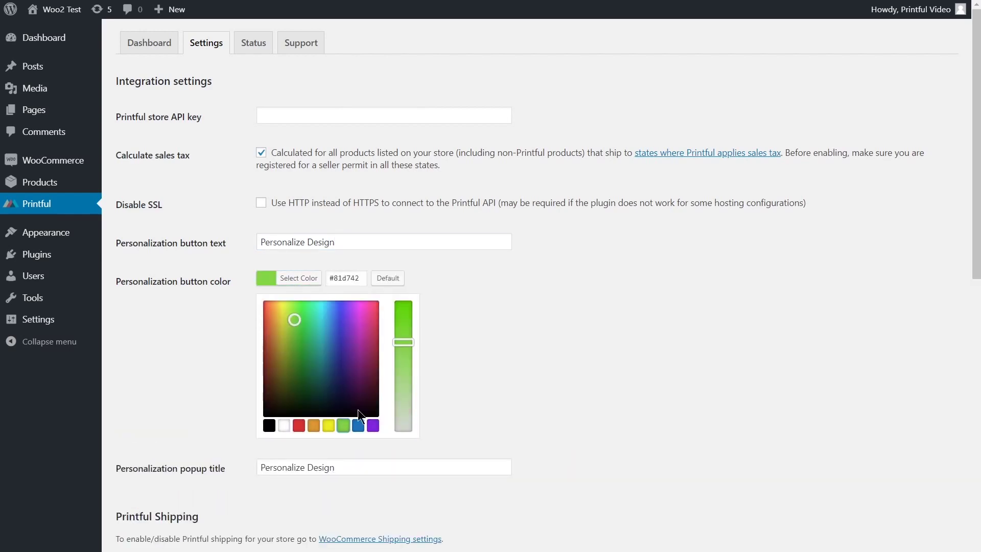
click(494, 305)
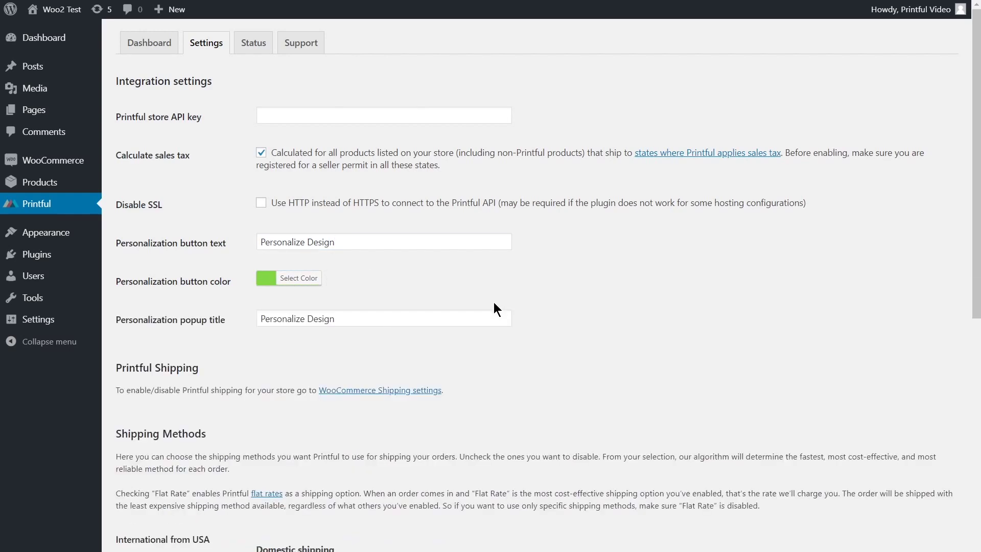
scroll(494, 302, down, 9)
click(147, 519)
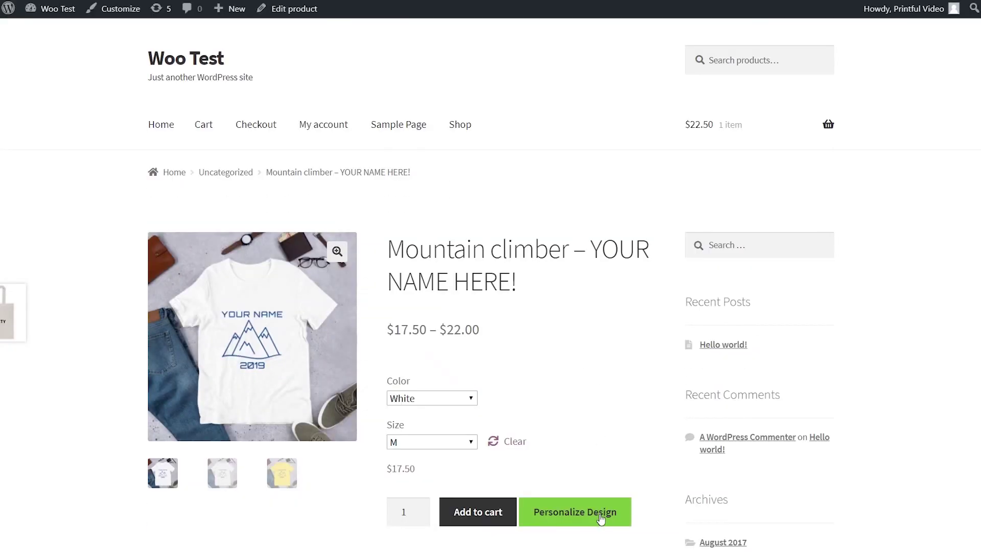
click(601, 519)
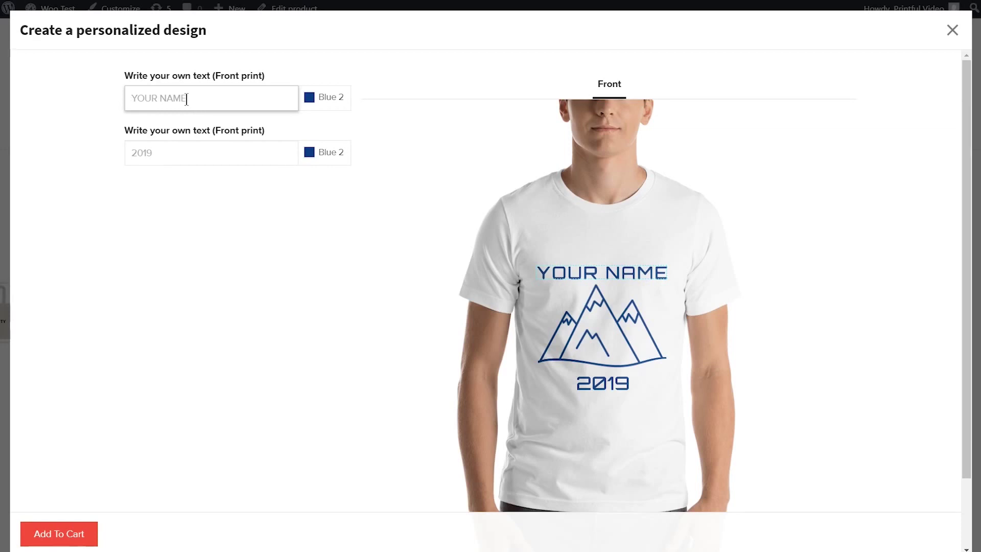
Personalize the shirt with a custom name in red and the year 2016, then add it to the cart.
text(WES THE CLIMBER)
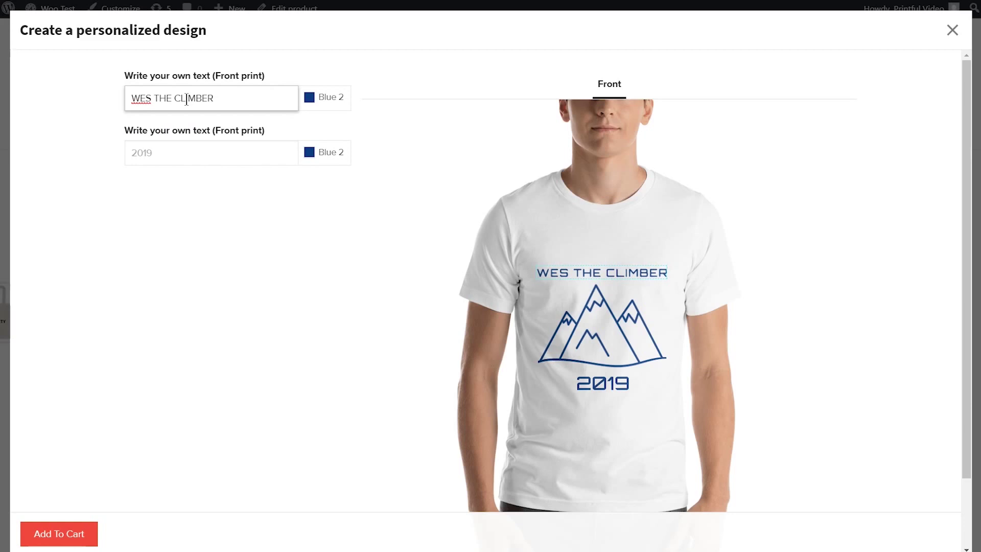
click(184, 149)
text(2016)
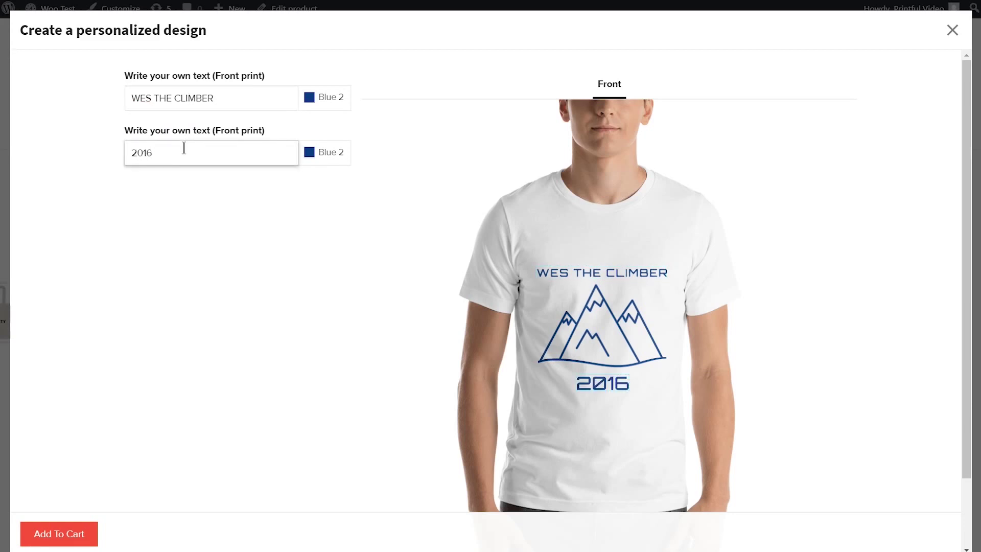
click(323, 98)
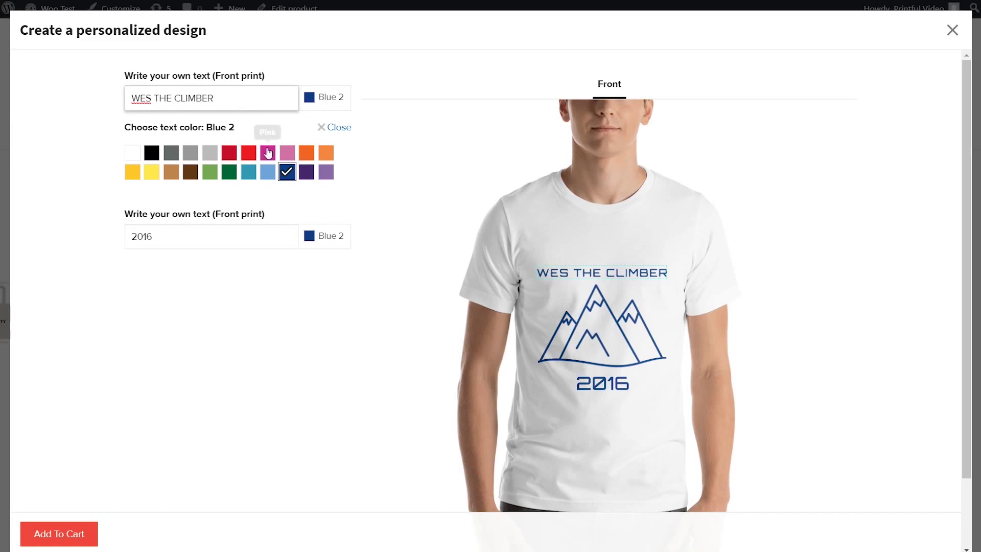
click(249, 153)
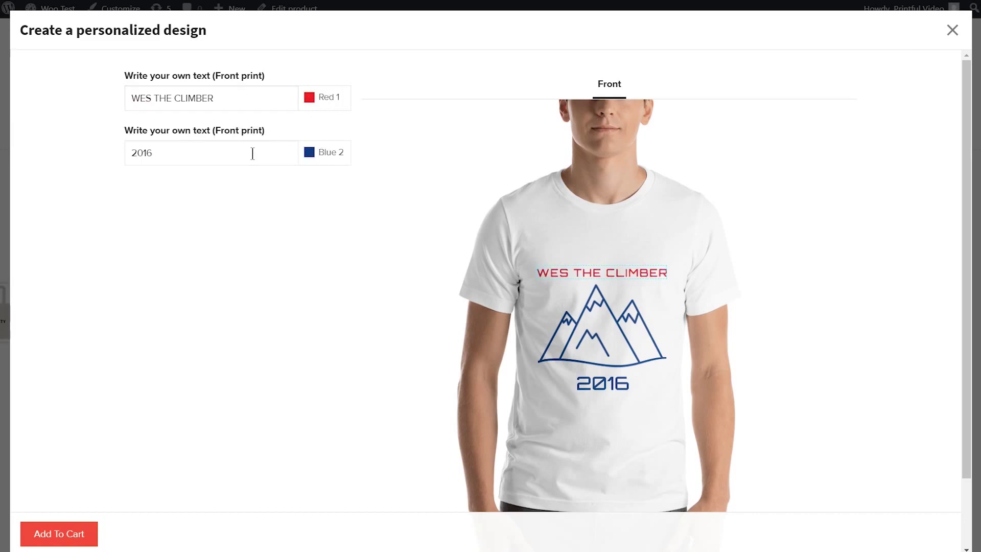
click(74, 536)
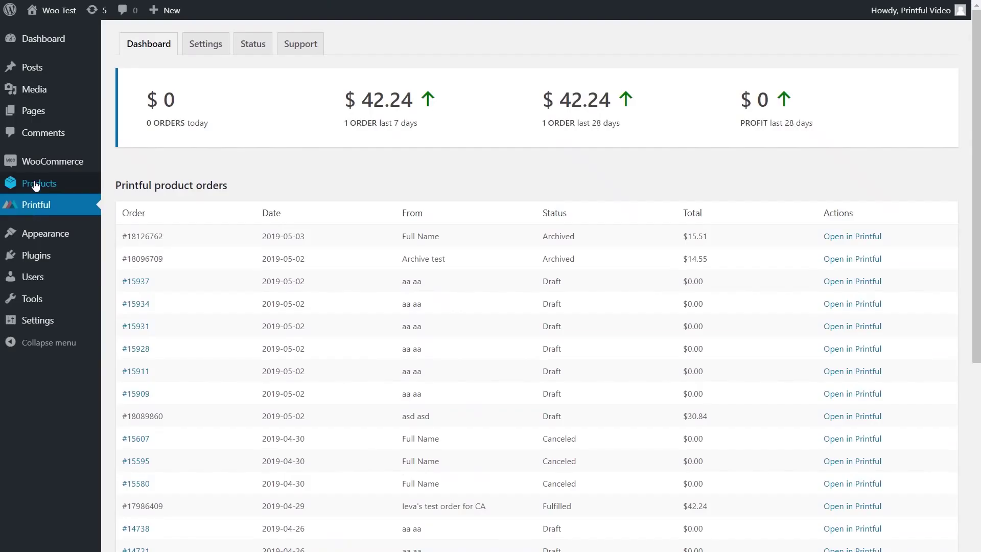
mouse_move(36, 165)
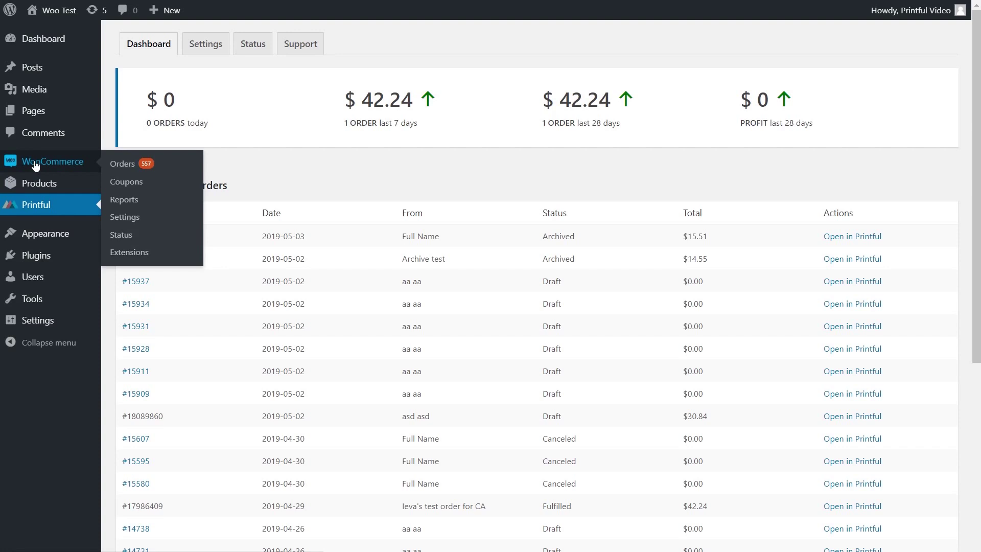
Set WooCommerce to ship to all countries it sells to and save.
click(124, 217)
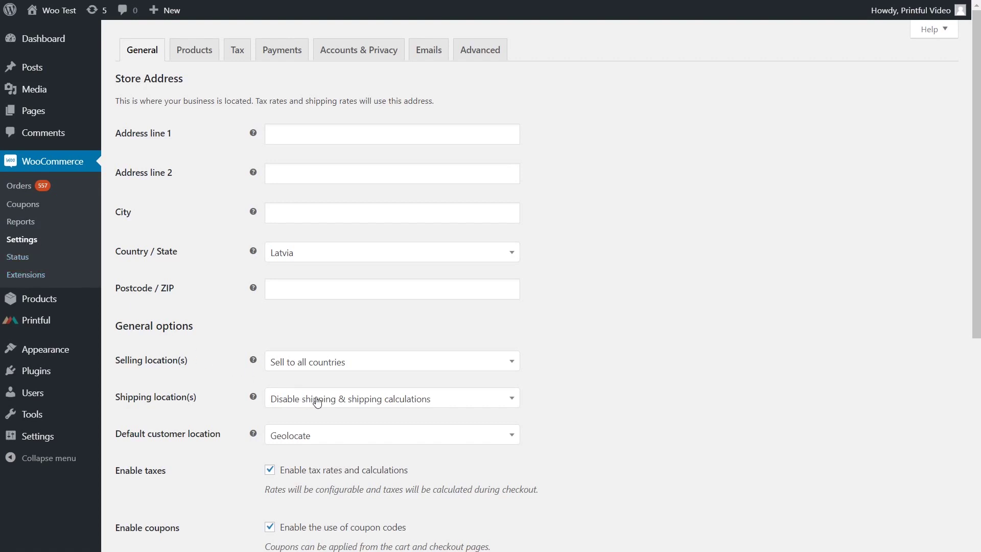
click(350, 405)
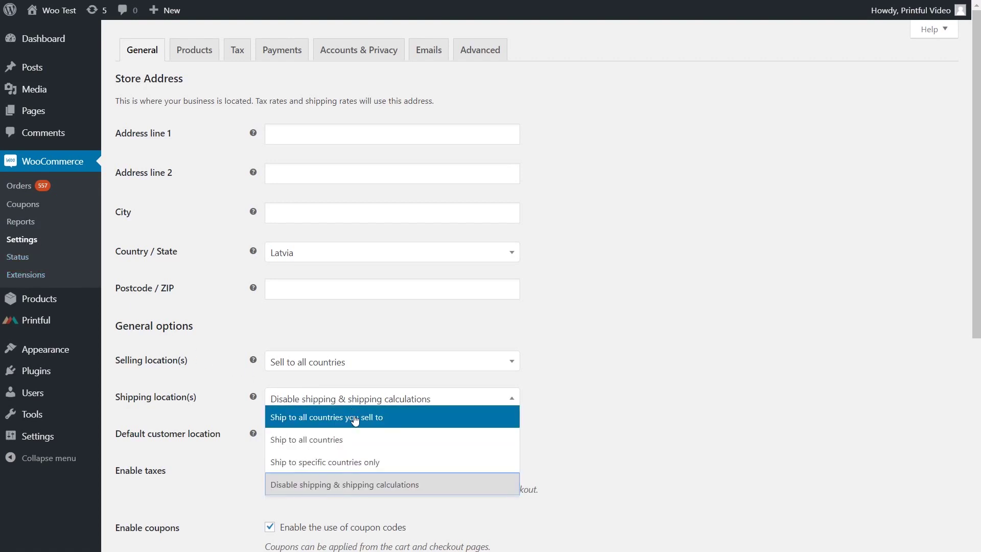
click(352, 417)
scroll(353, 416, down, 5)
scroll(354, 417, down, 2)
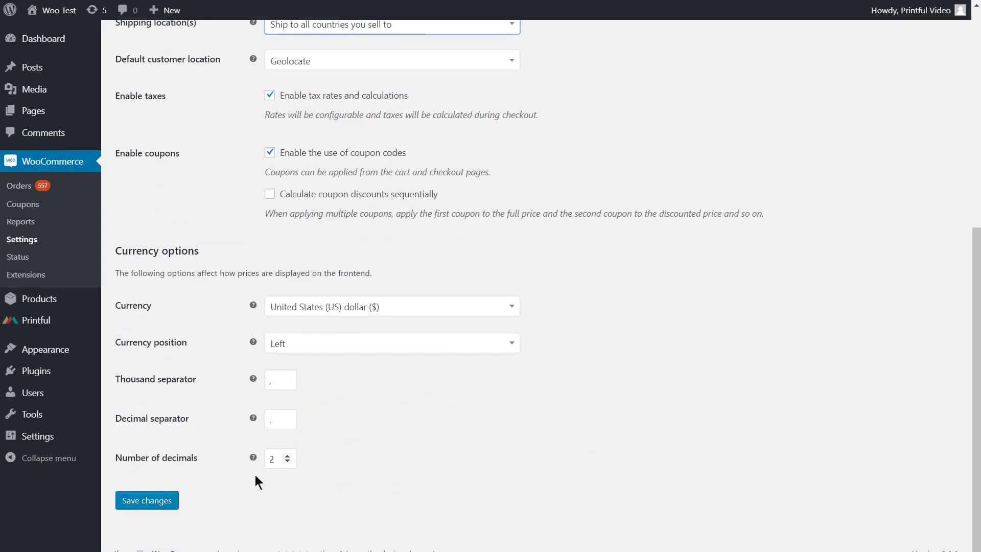
click(145, 502)
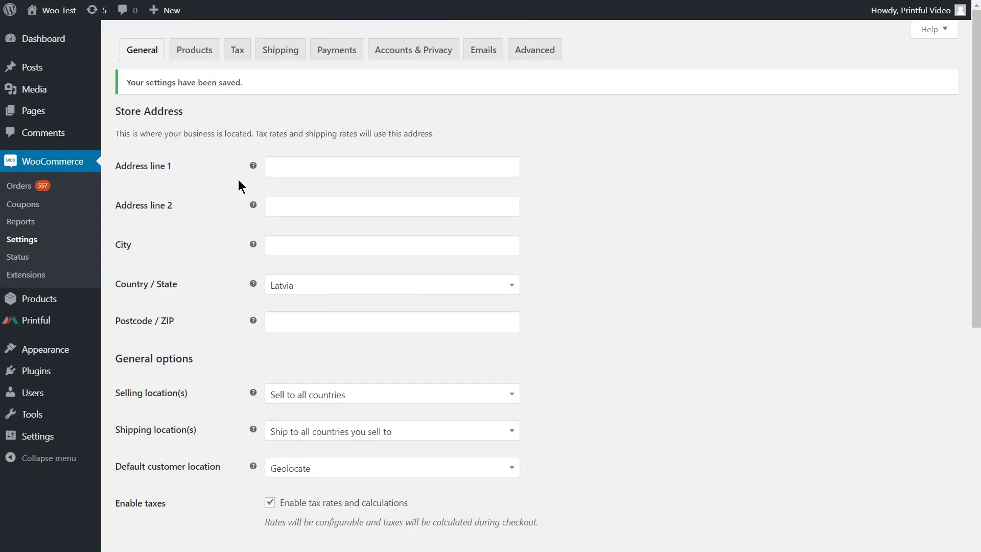
Enable Printful Shipping, disable standard WooCommerce rates for Printful products, and save.
click(273, 49)
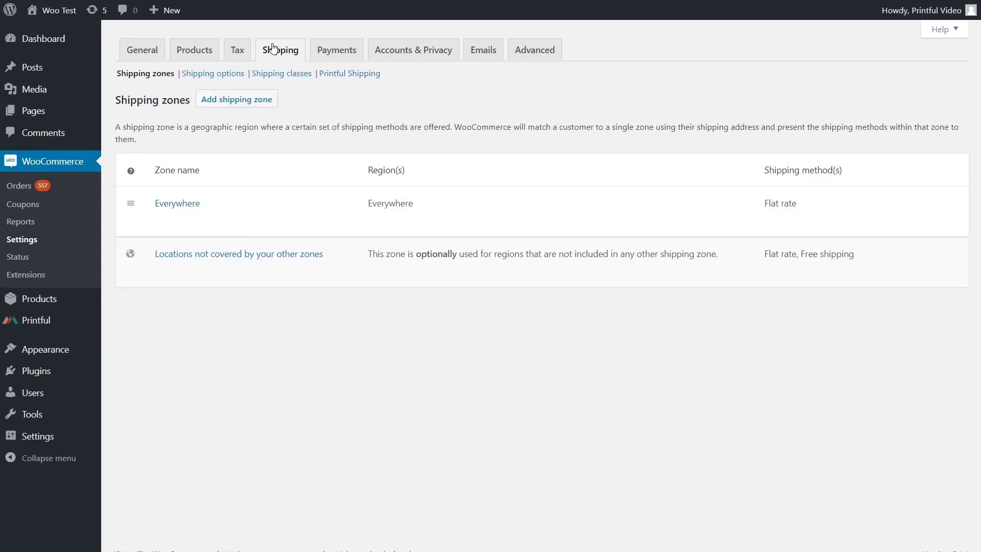
click(337, 75)
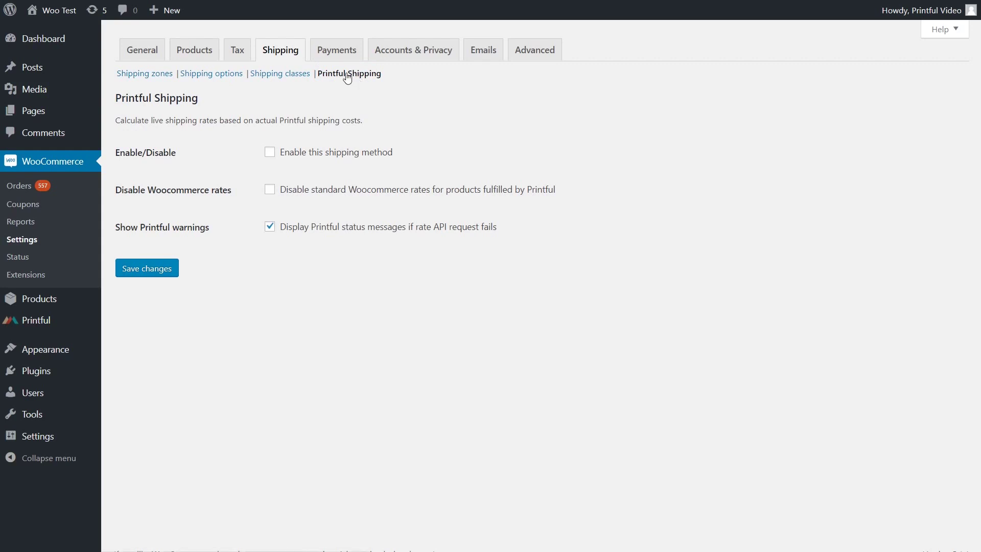
click(270, 154)
click(270, 190)
click(169, 275)
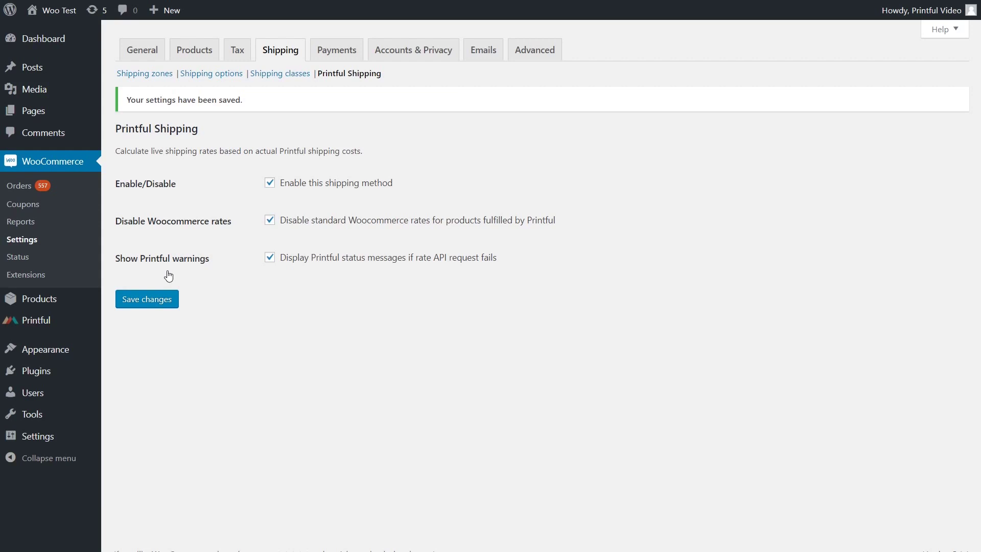
In Printful plugin settings, turn off domestic and international Flat Rate shipping from USA.
click(40, 329)
click(205, 45)
scroll(208, 41, down, 3)
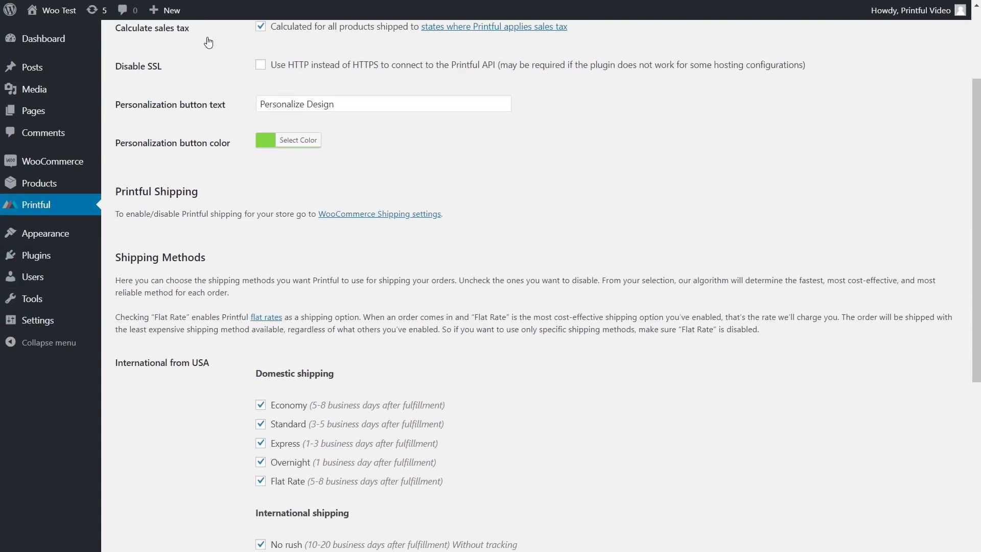
scroll(209, 42, down, 4)
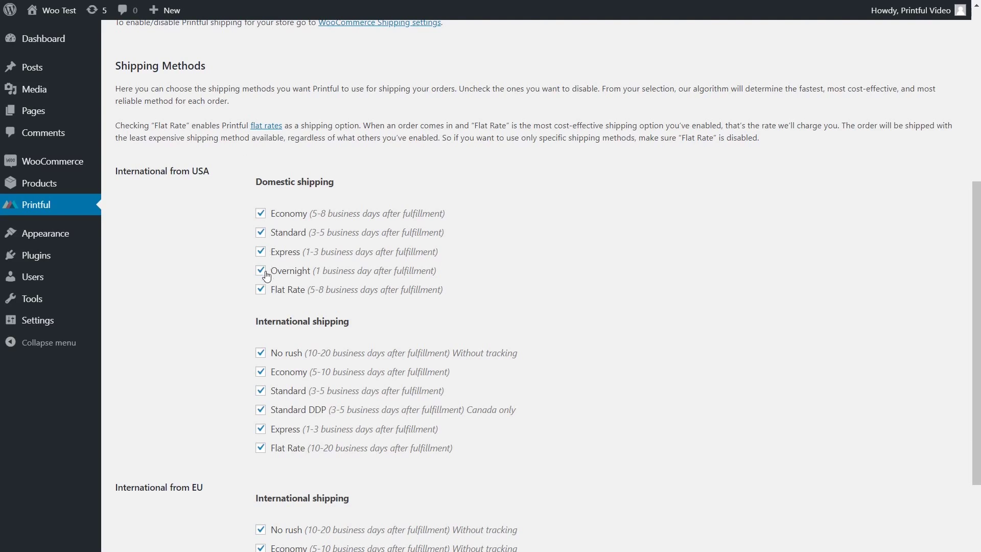
click(262, 291)
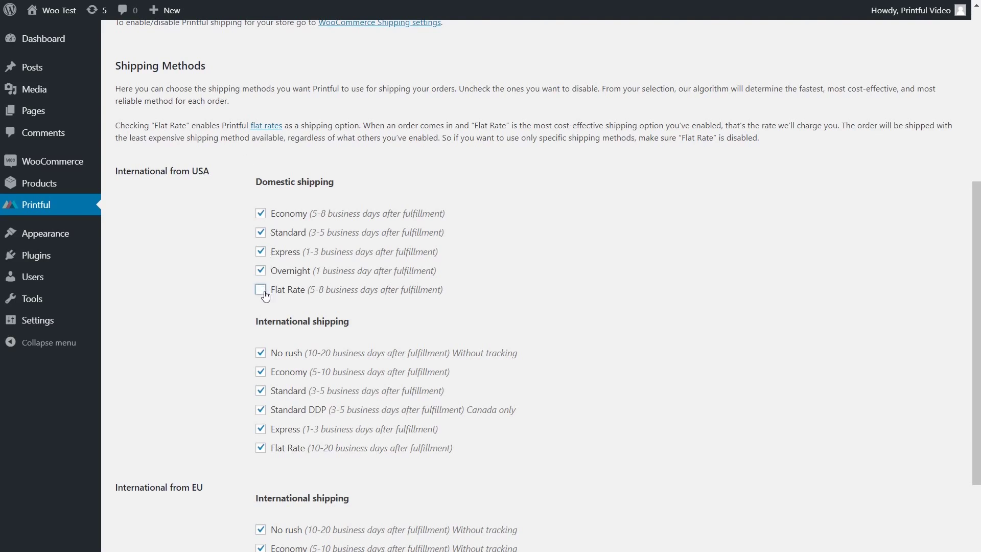
click(262, 449)
Turn off EU Flat Rate, EU Economy, EU No rush and USA international No rush shipping.
scroll(264, 457, down, 3)
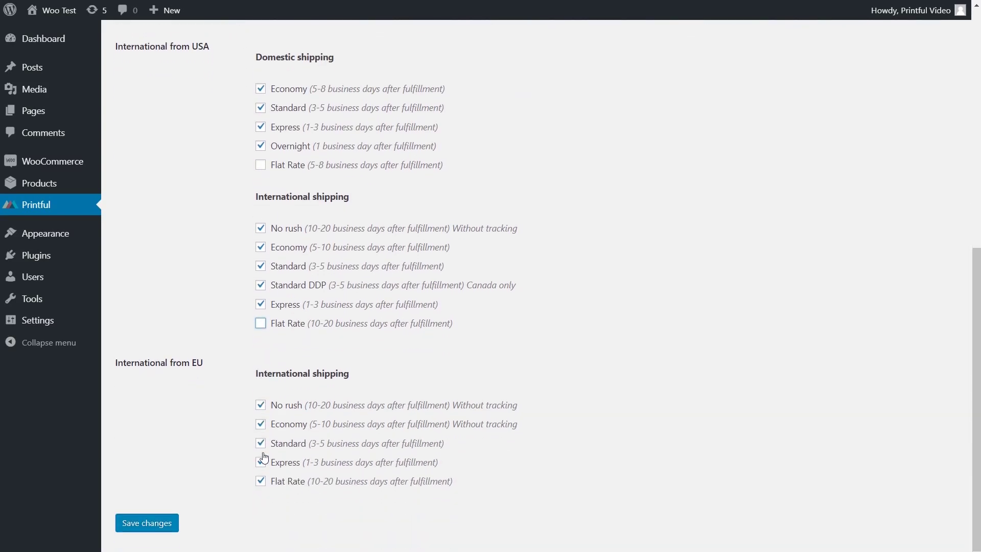
click(260, 482)
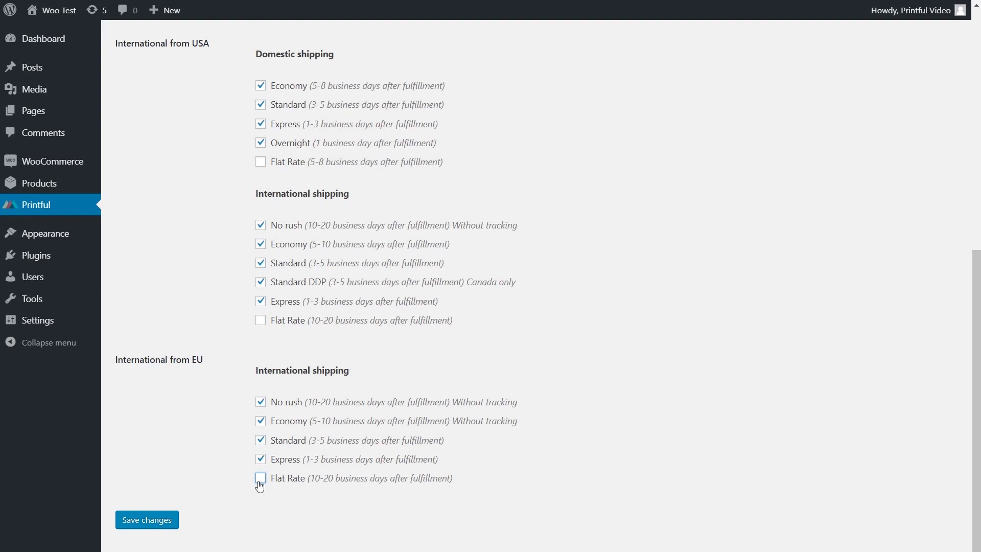
click(261, 422)
click(261, 402)
click(264, 226)
Save the shipping changes, enable Calculate sales tax, and open the sales-tax states FAQ.
click(158, 519)
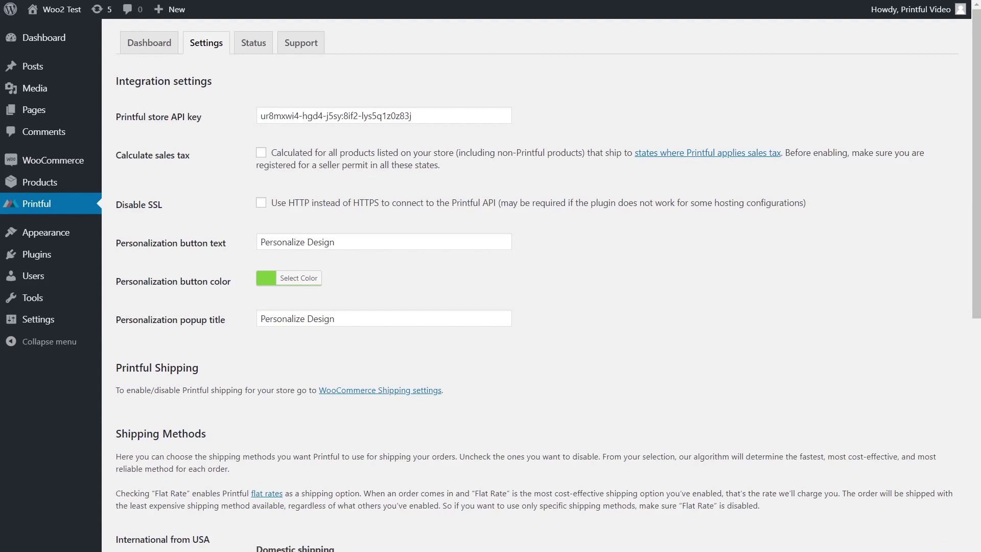
click(260, 159)
click(697, 154)
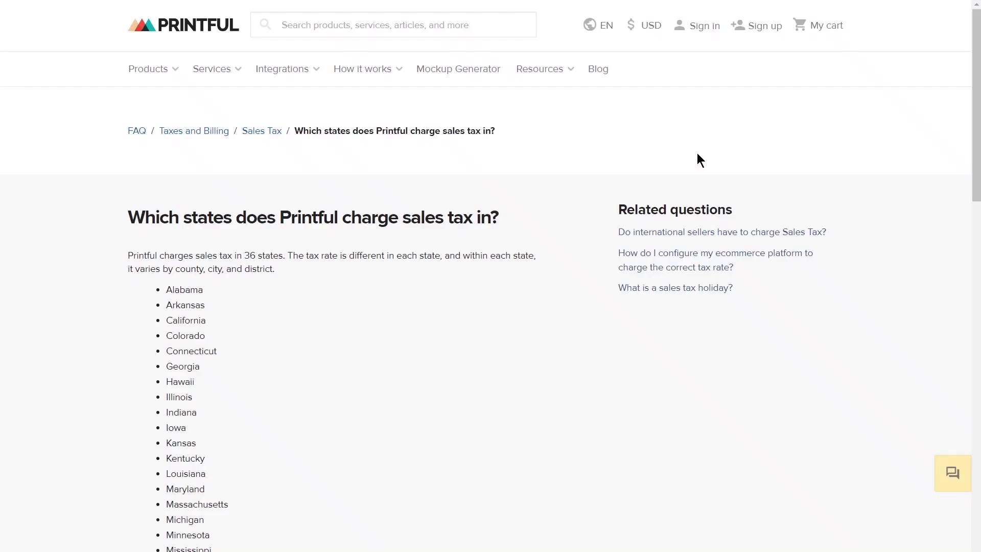